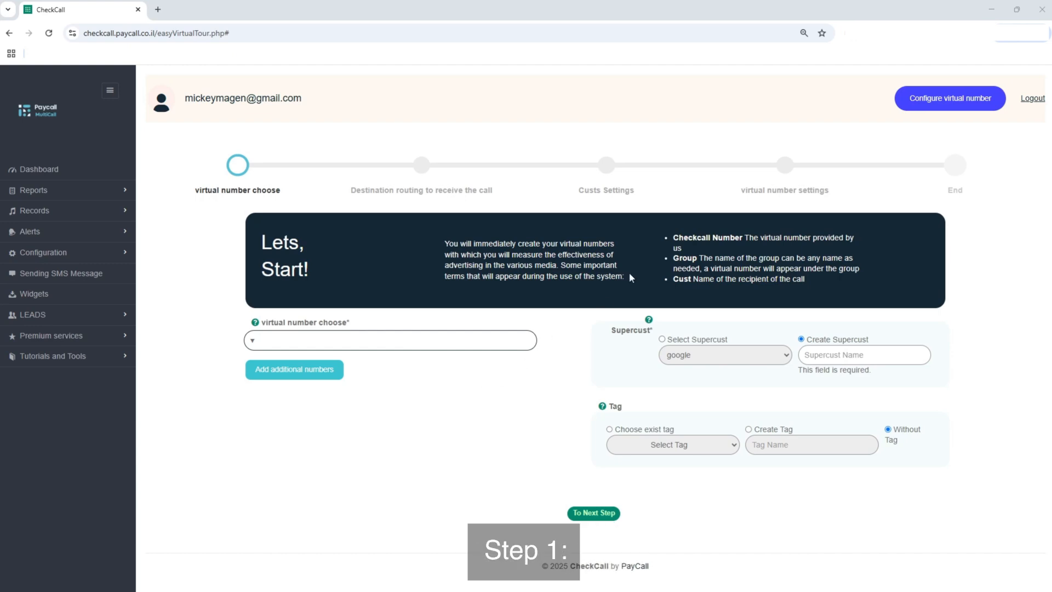
- Start configuring a virtual number and choose the first two free numbers for assignment
click(948, 110)
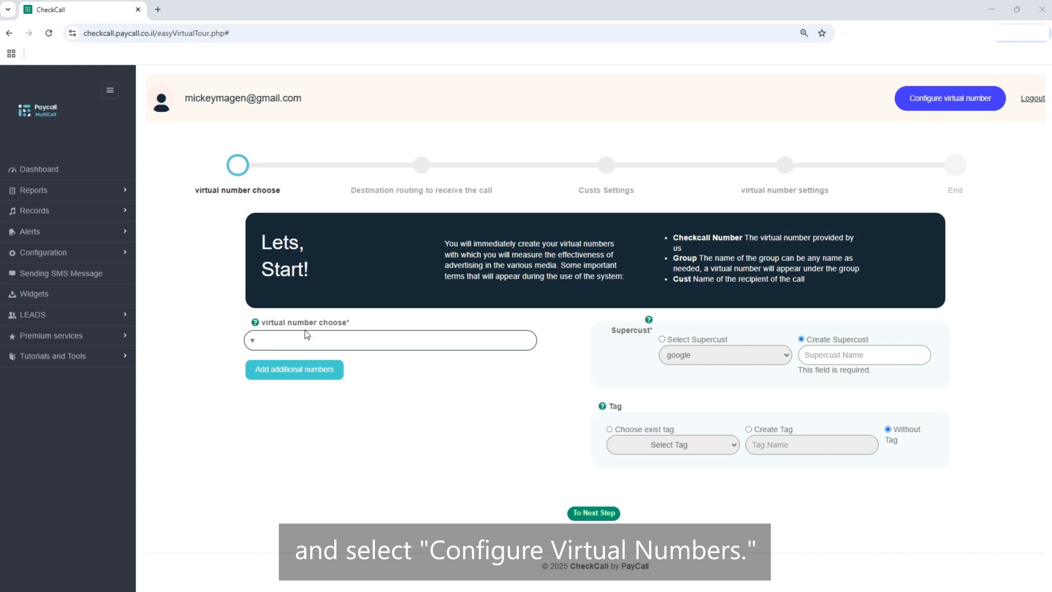
click(260, 340)
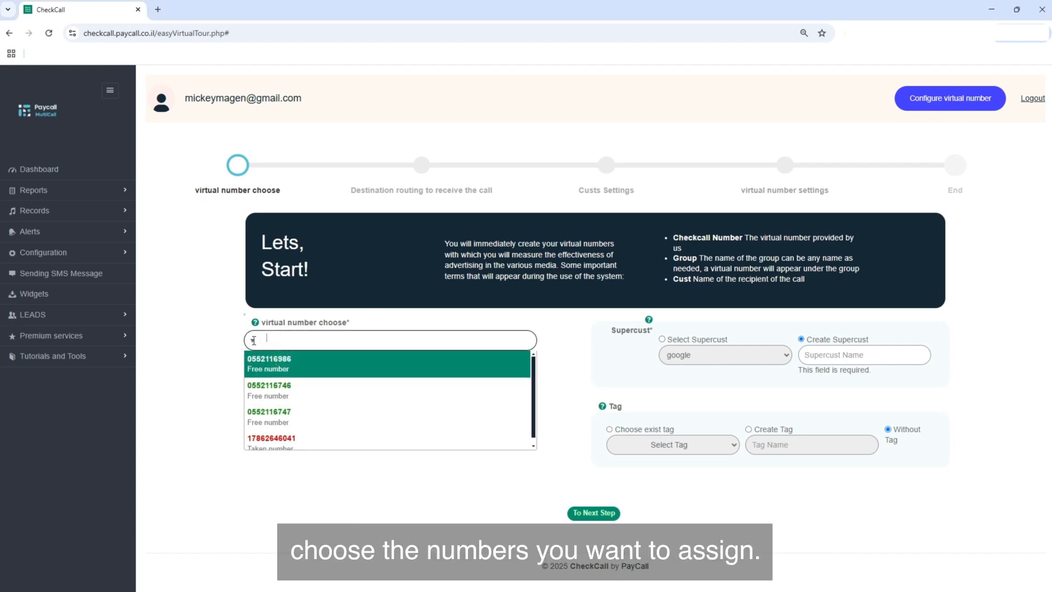
click(260, 364)
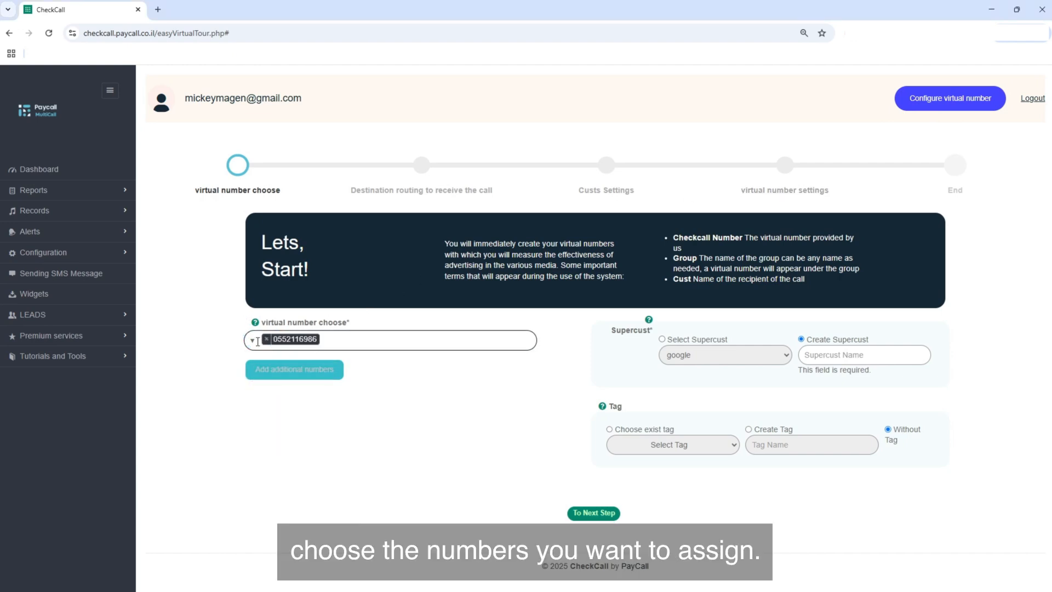
click(252, 339)
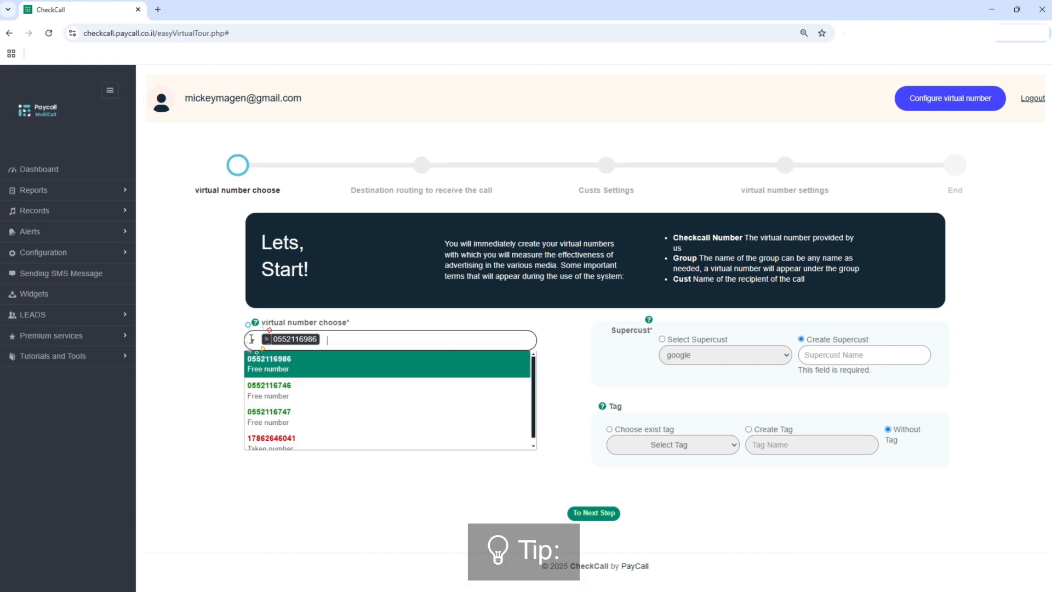
click(272, 392)
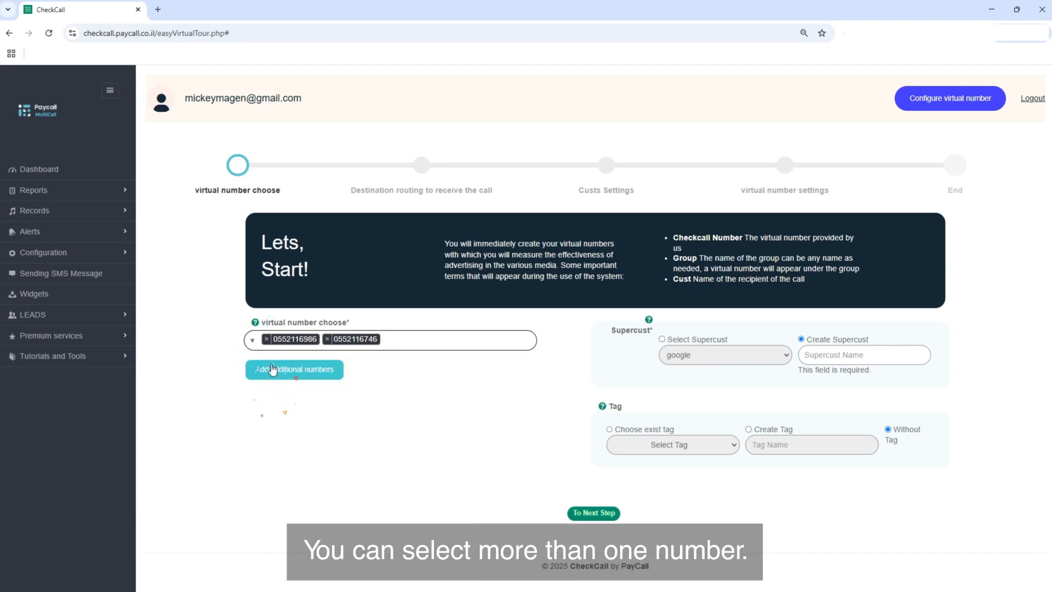
click(253, 340)
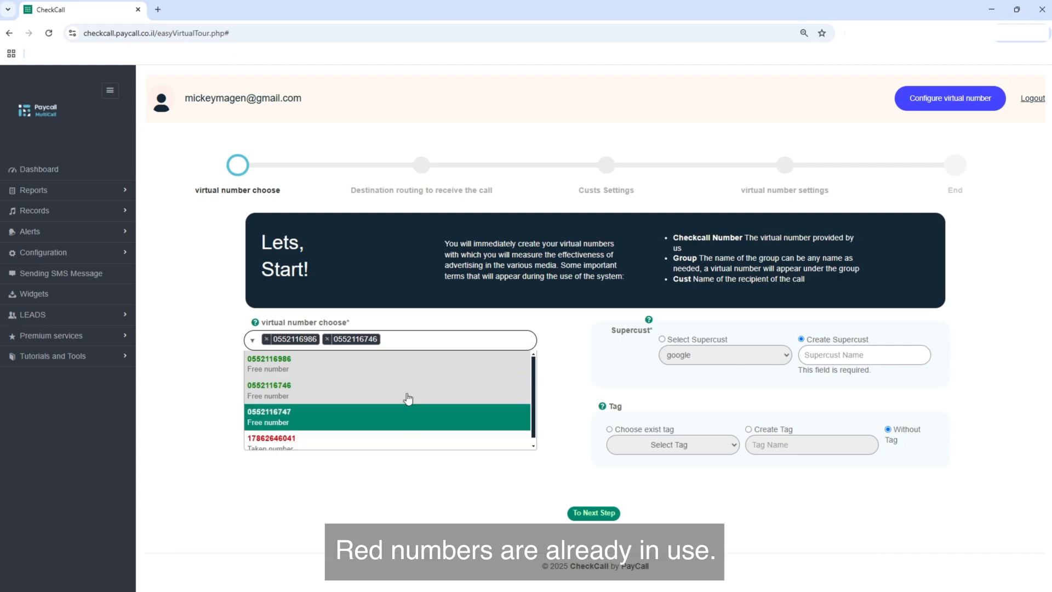
- Create a Supercust named "Website Campaign 3" without a tag and proceed to the destination routing step
click(828, 355)
text(Website Campaign)
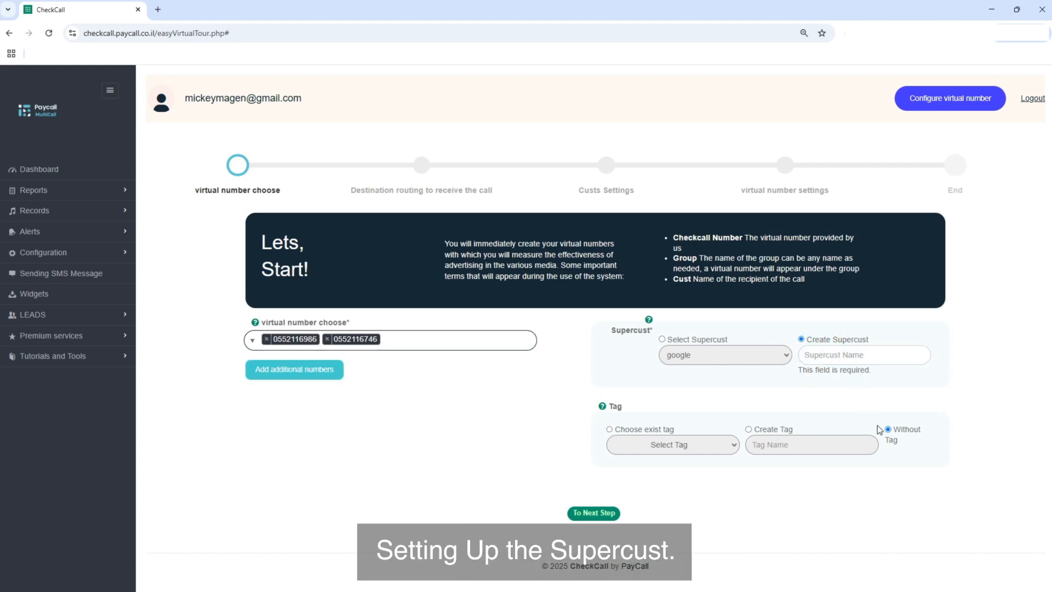
click(880, 461)
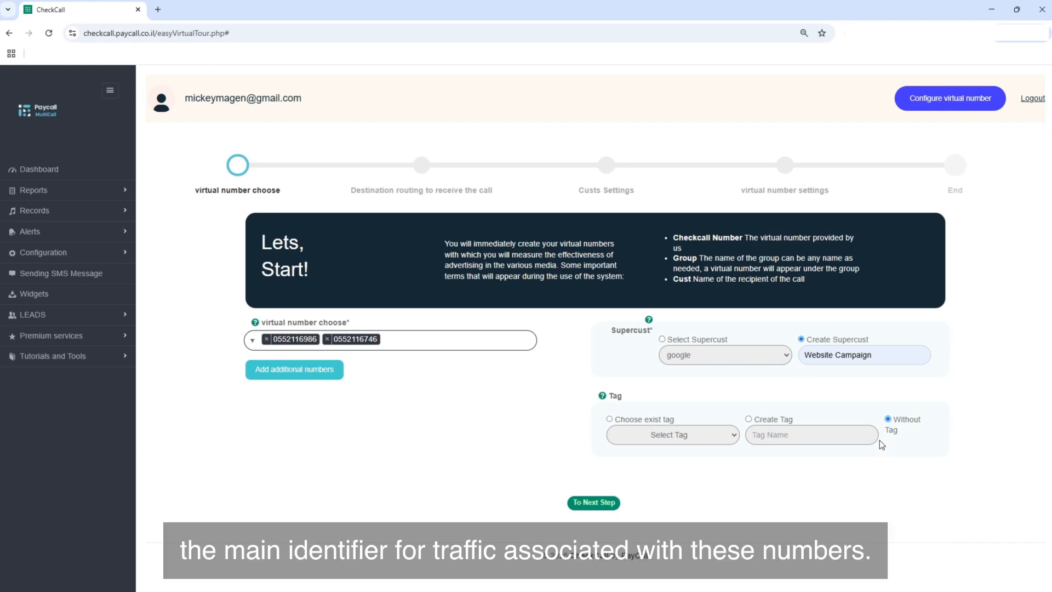
text(3)
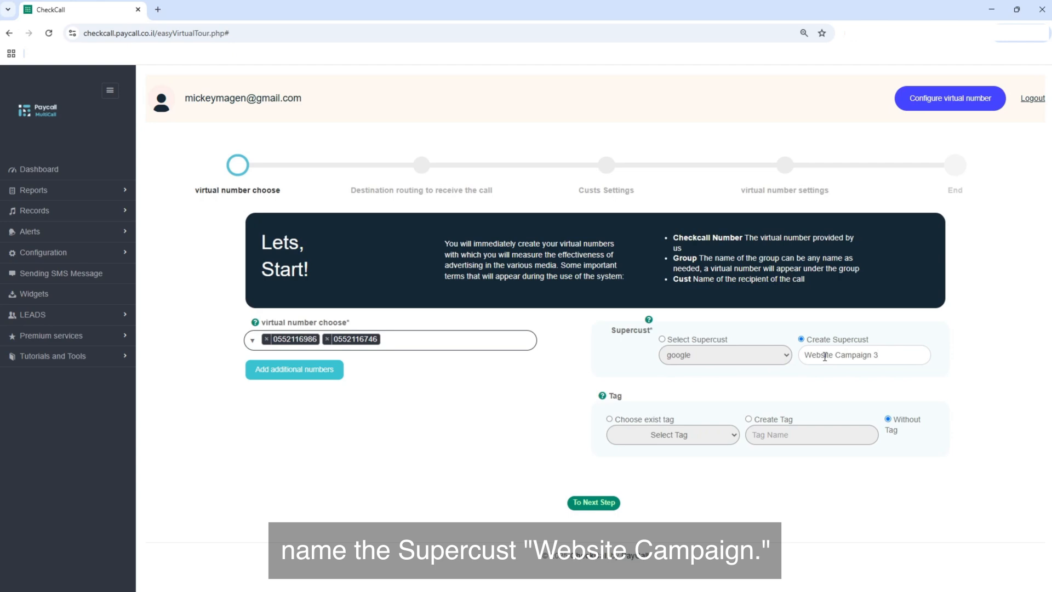
click(600, 509)
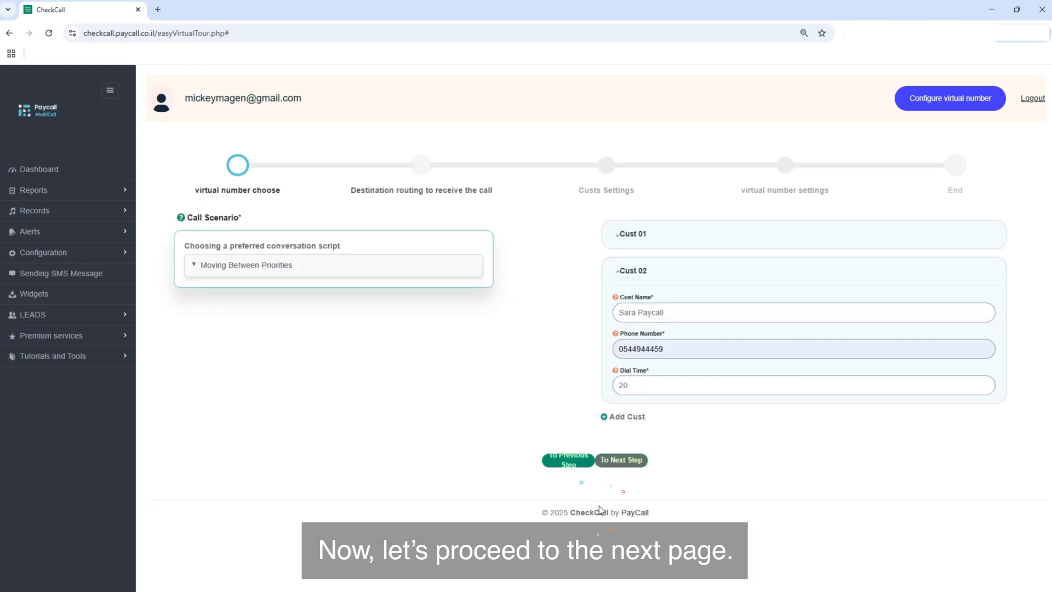
- Set the call scenario to Moving Between Priorities
click(371, 268)
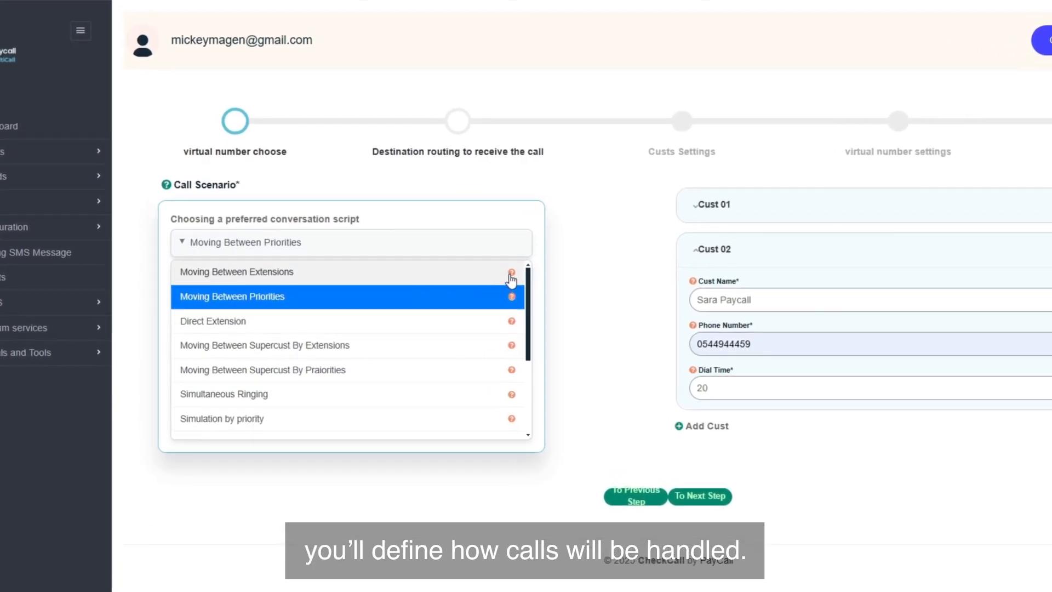
mouse_move(498, 277)
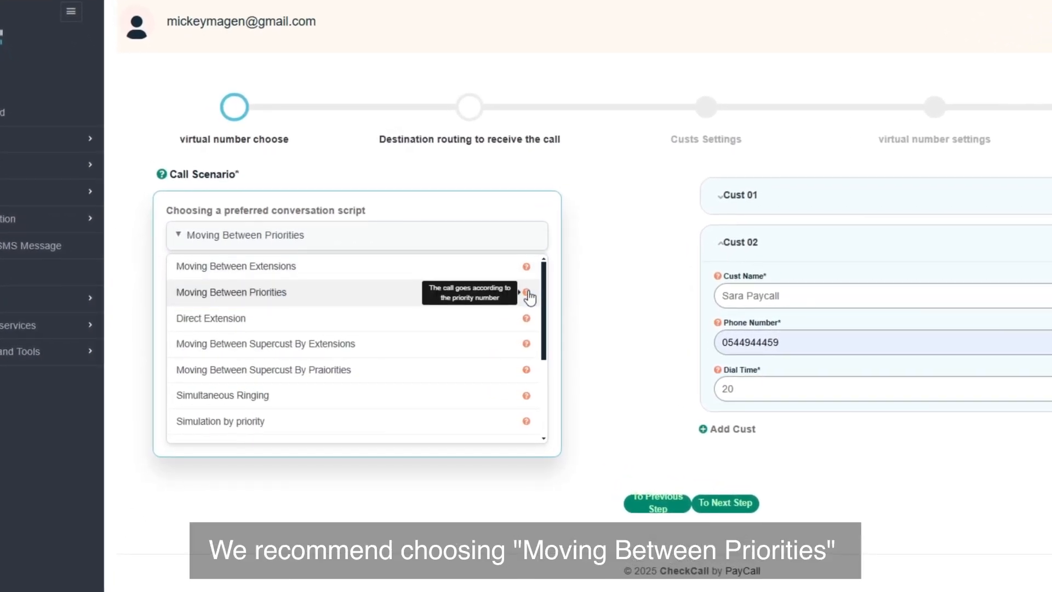
click(371, 296)
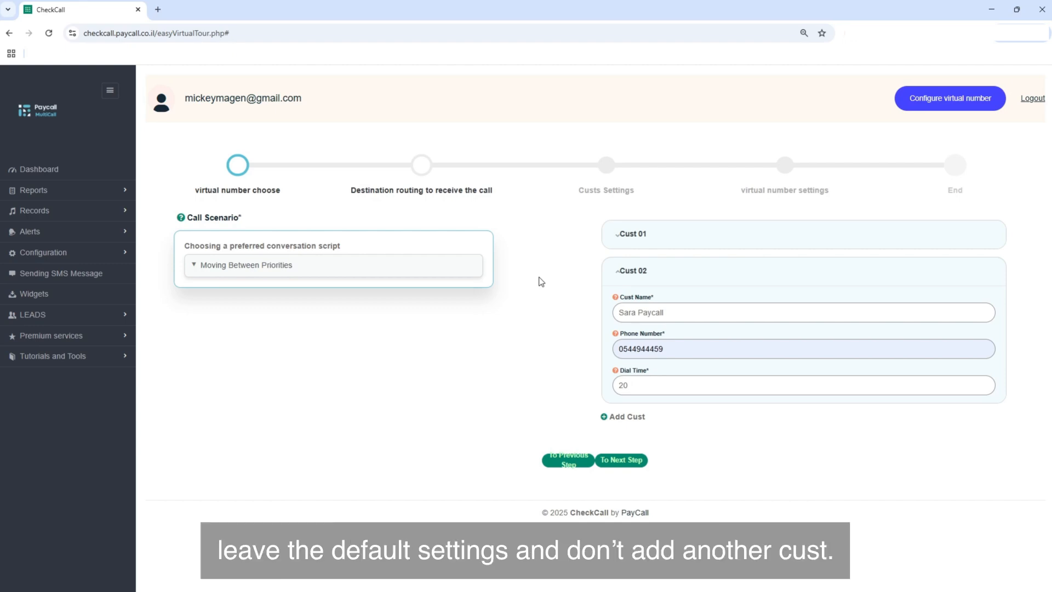
- Fill in Cust 01 with the recipient's name, the destination phone number and a dial time of 40
click(624, 241)
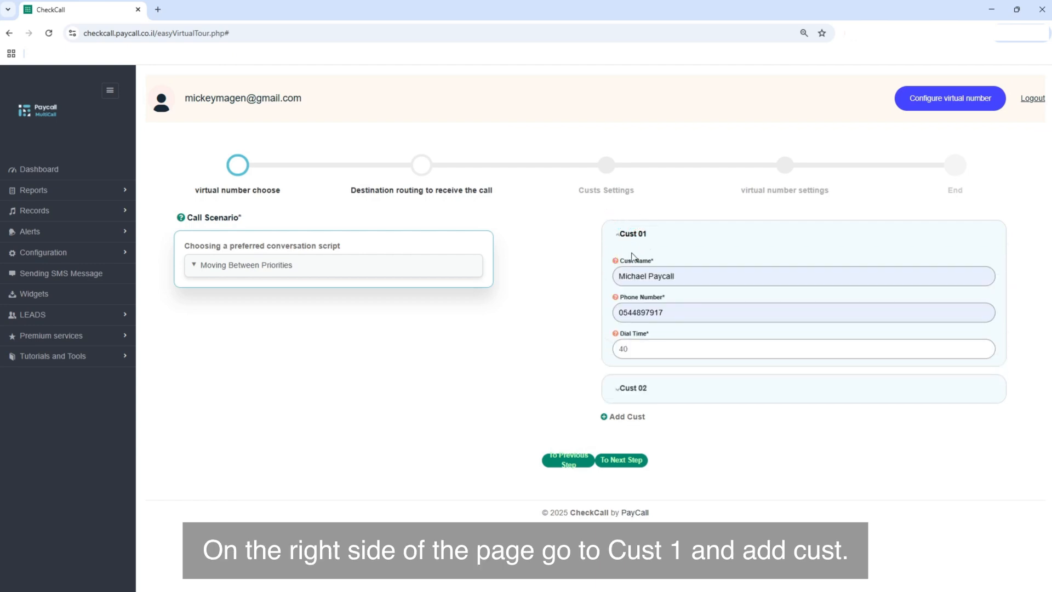
click(686, 280)
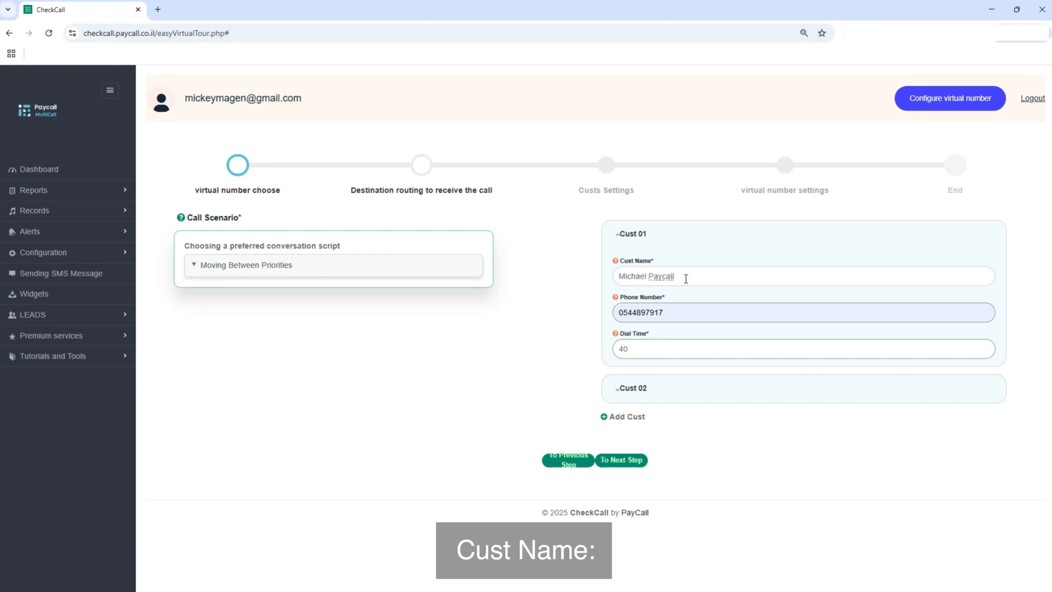
click(682, 305)
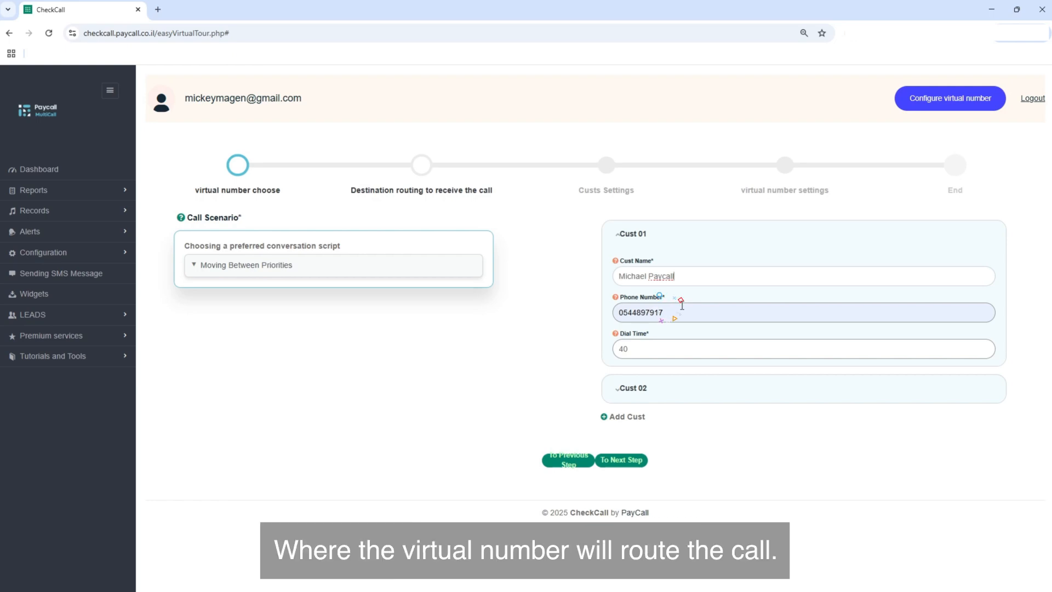
key(BackSpace)
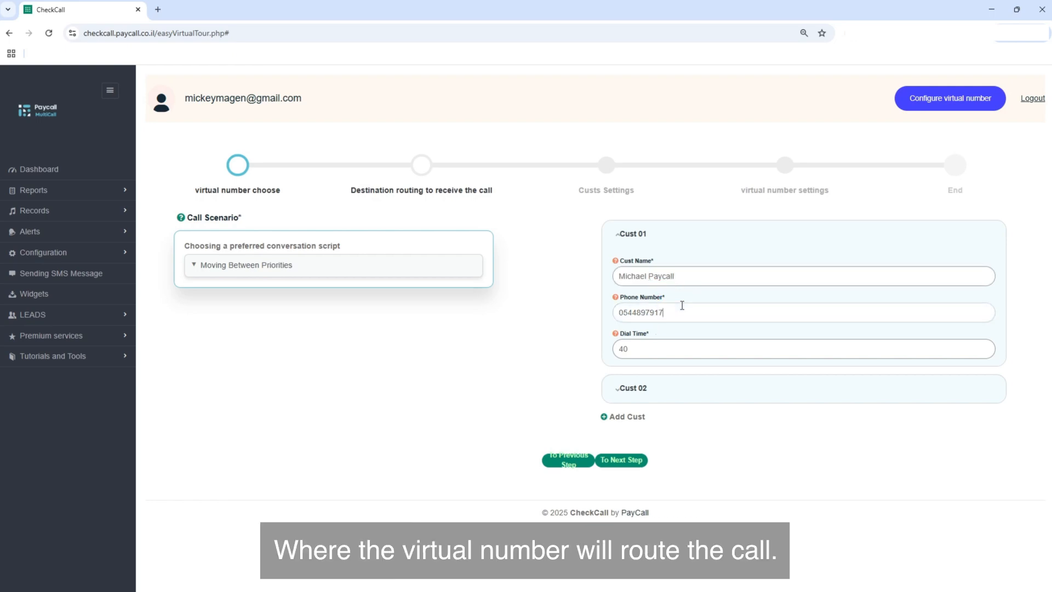
click(671, 346)
key(BackSpace)
key(BackSpace)
text(40)
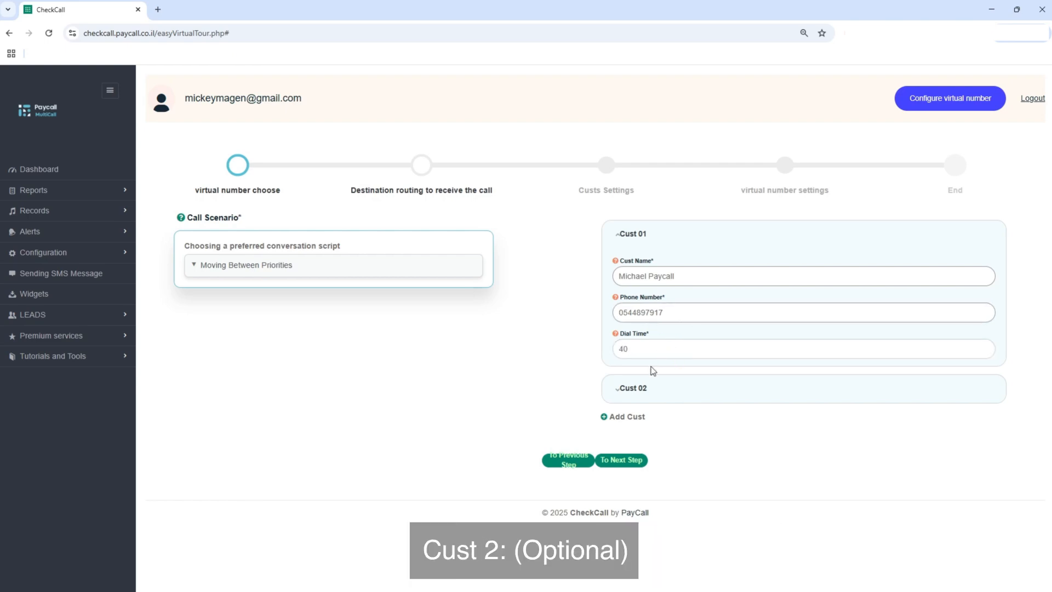
- Fill in Cust 02 with the recipient's name, phone number and a dial time of 20, and proceed to Custs Settings
click(630, 389)
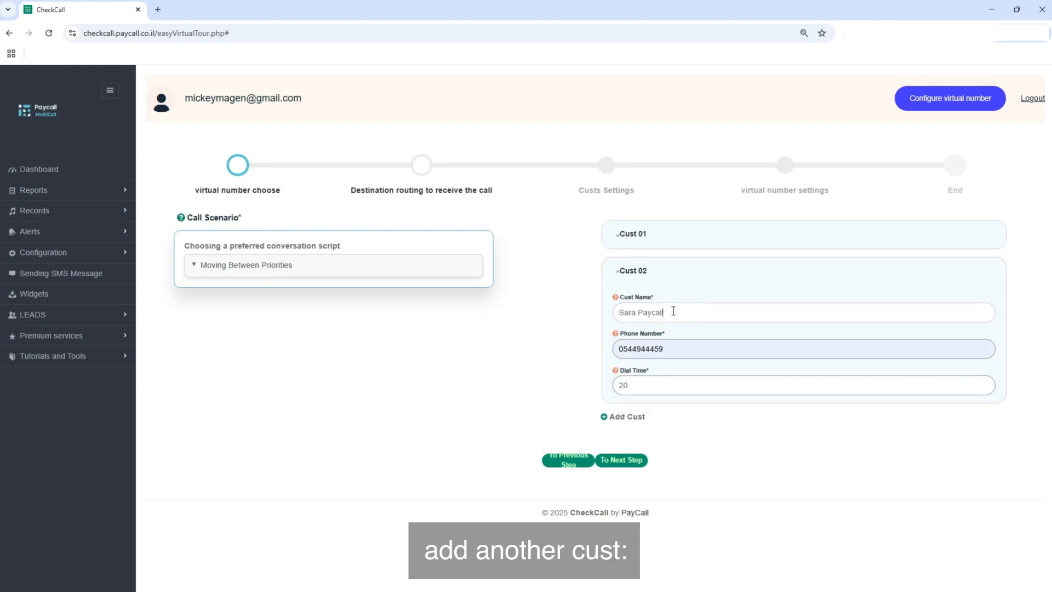
click(668, 346)
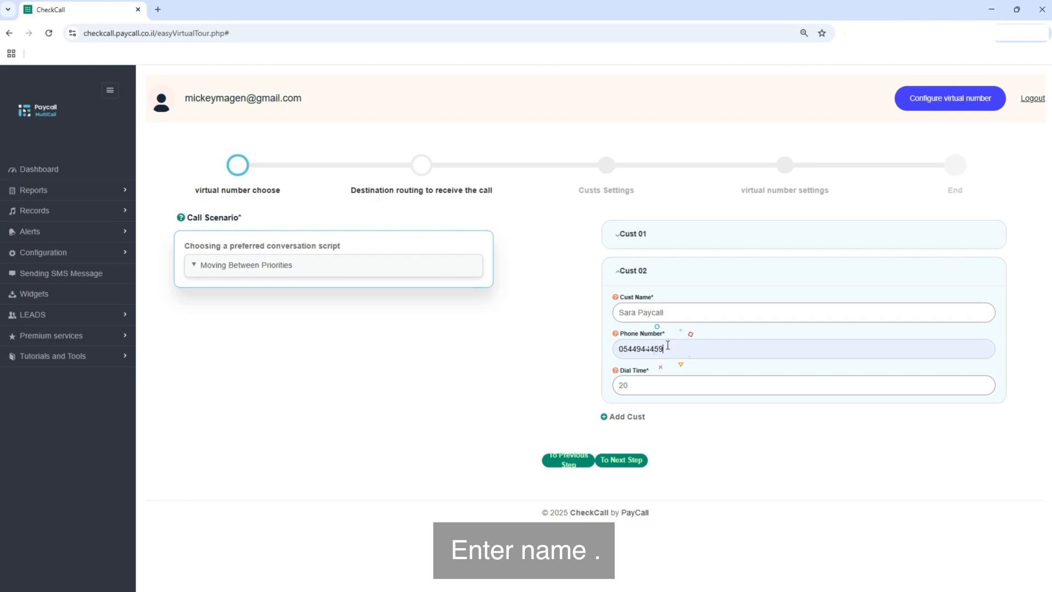
key(BackSpace)
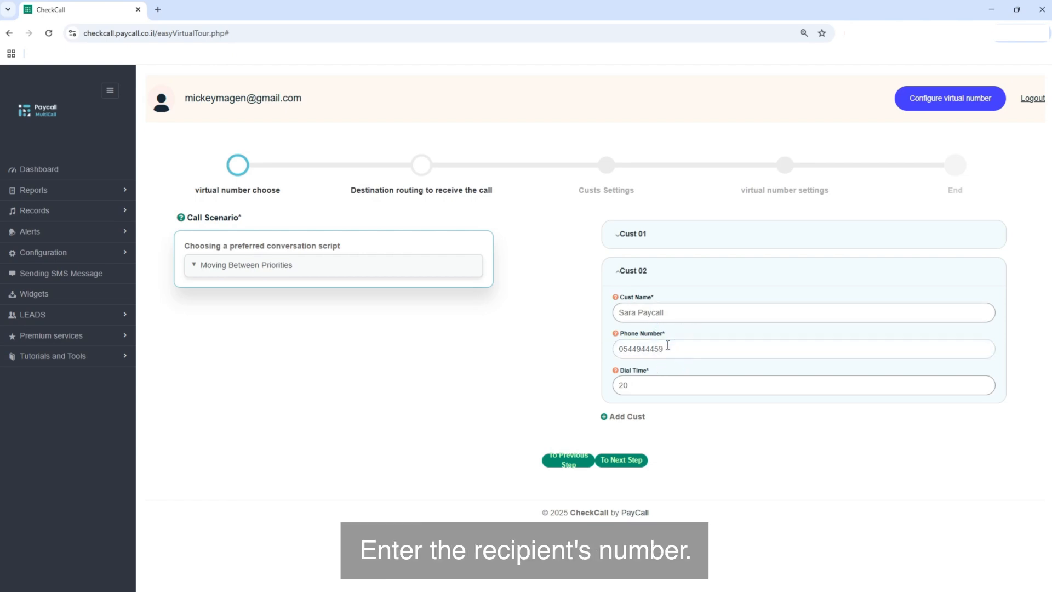
click(661, 381)
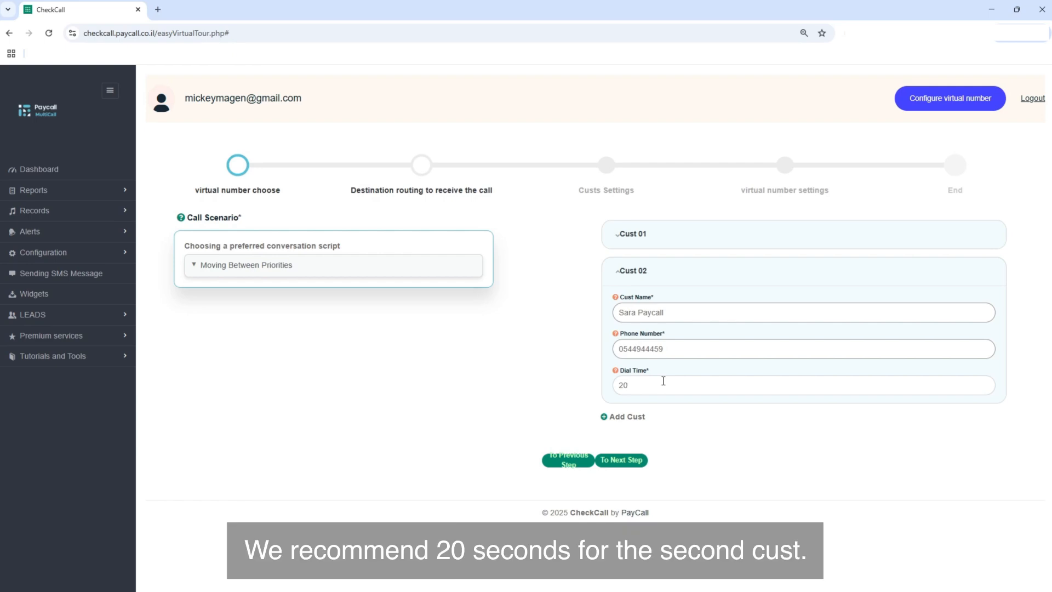
key(BackSpace)
text(20)
click(625, 460)
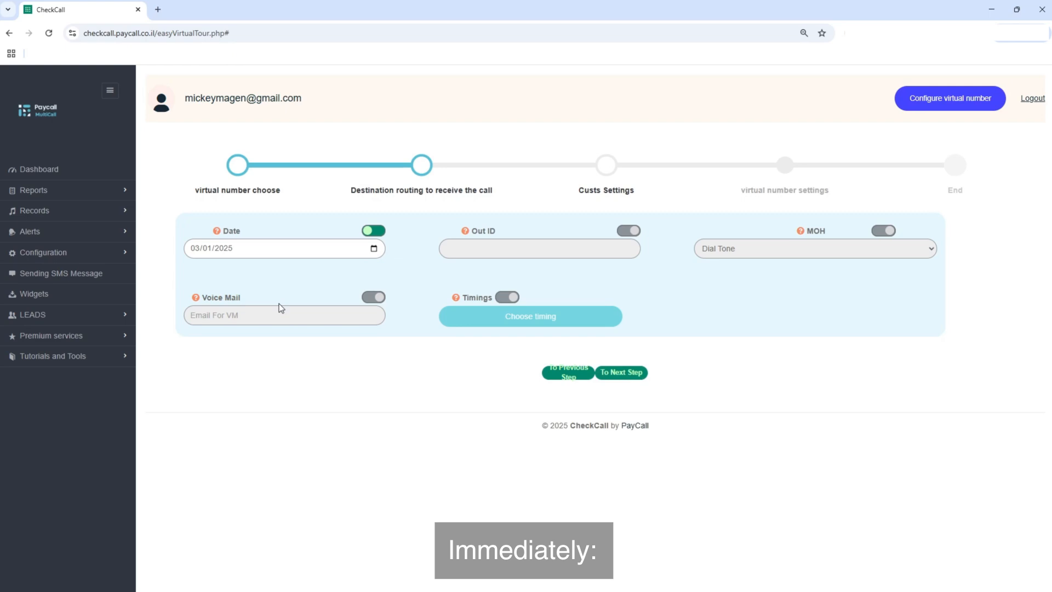
click(370, 231)
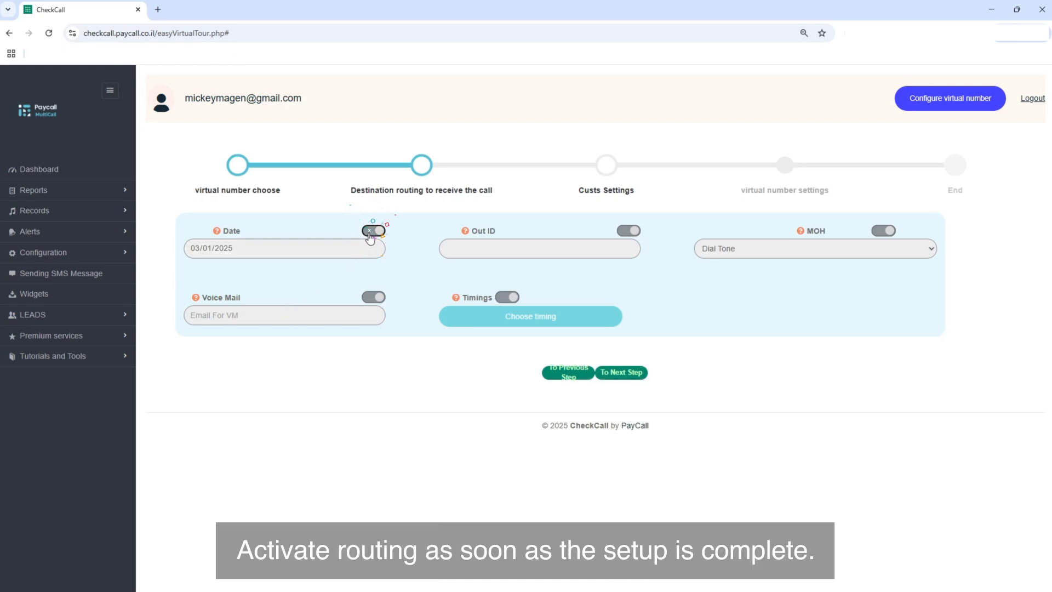
click(370, 232)
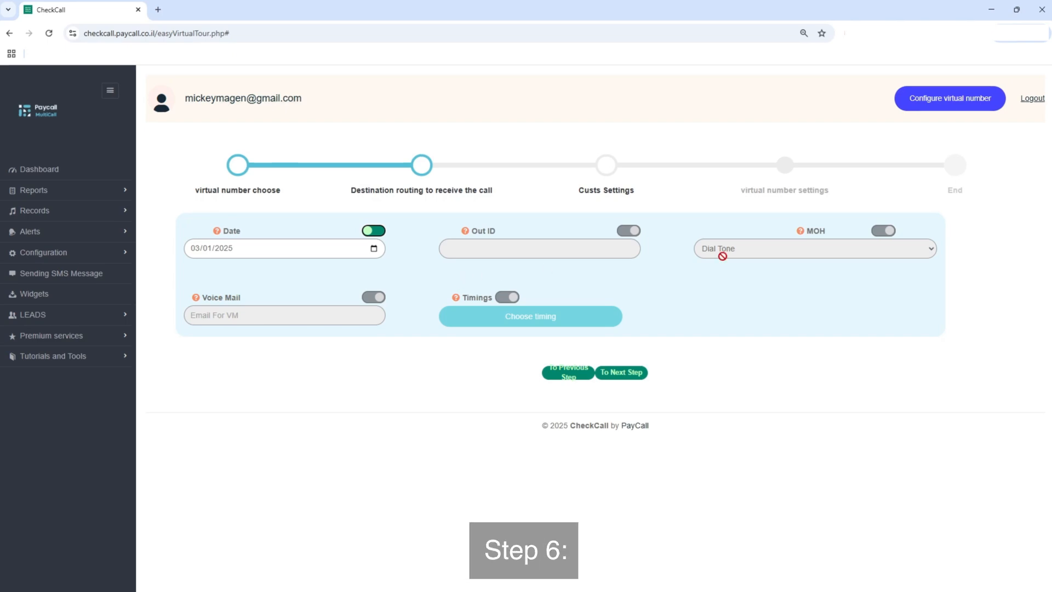
click(887, 232)
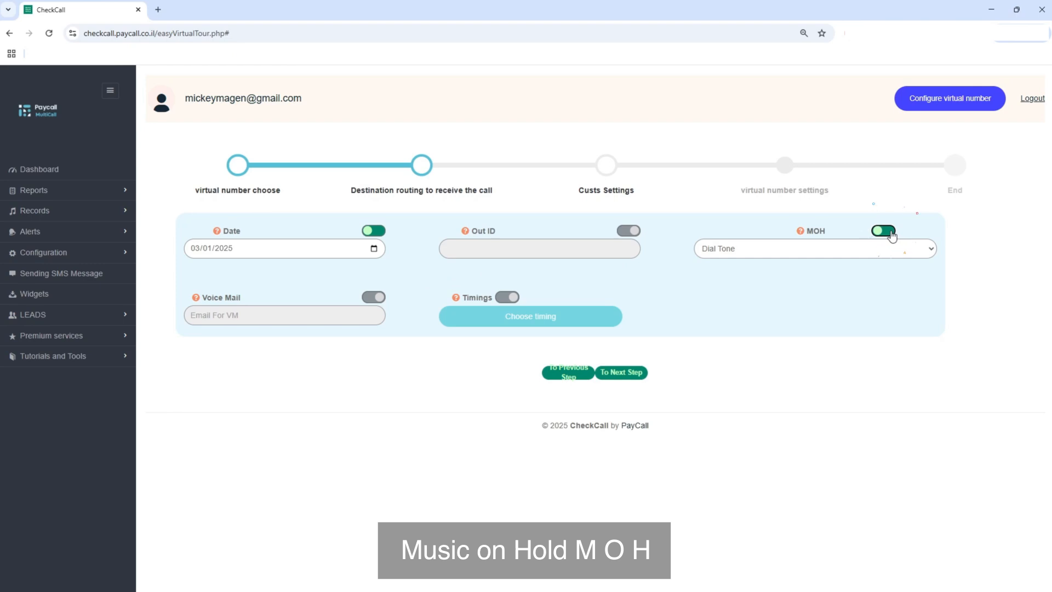
click(888, 232)
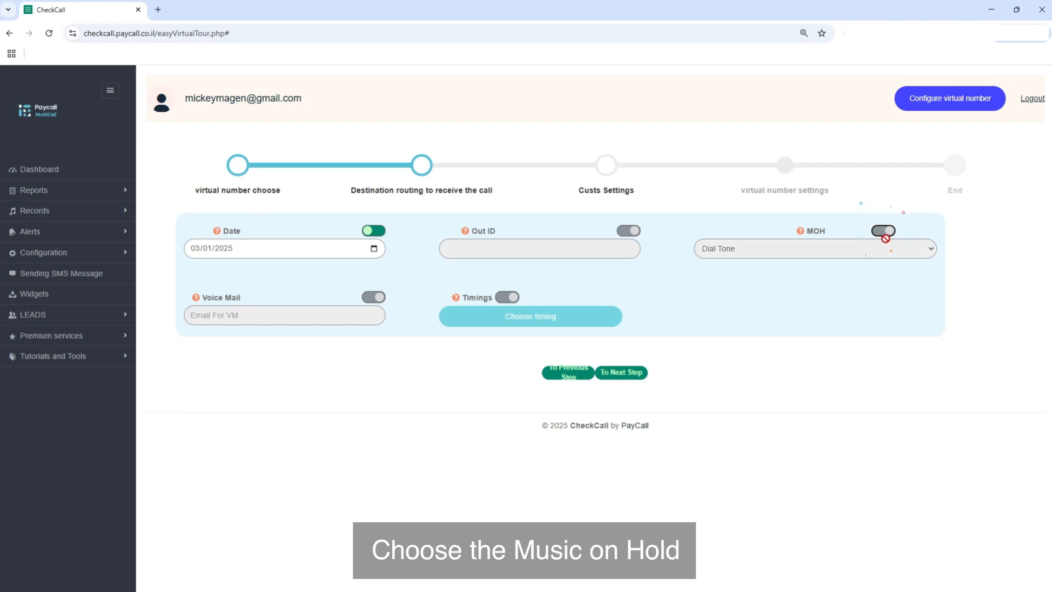
click(884, 231)
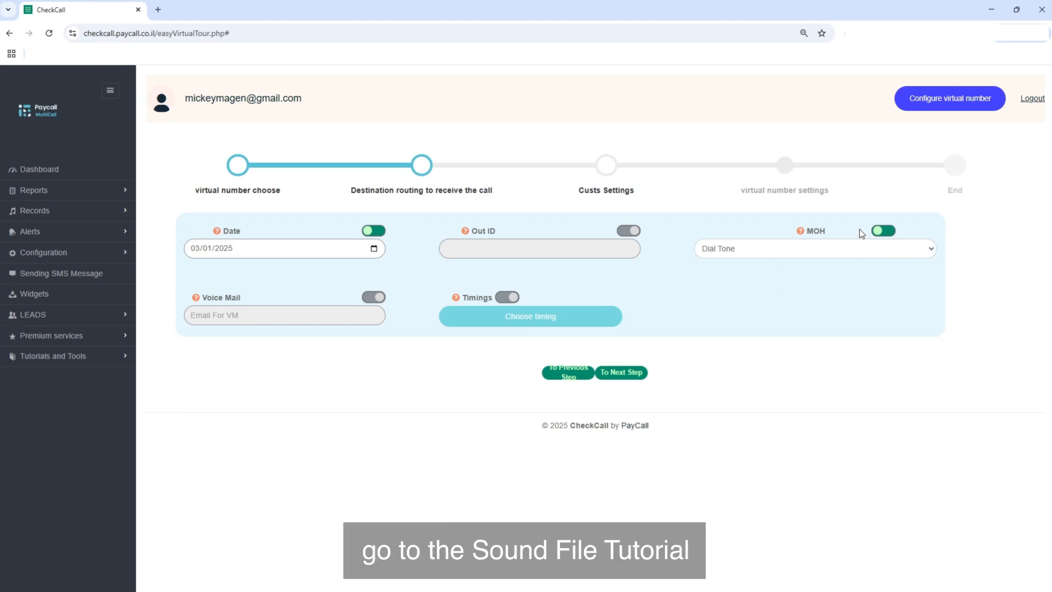
click(884, 231)
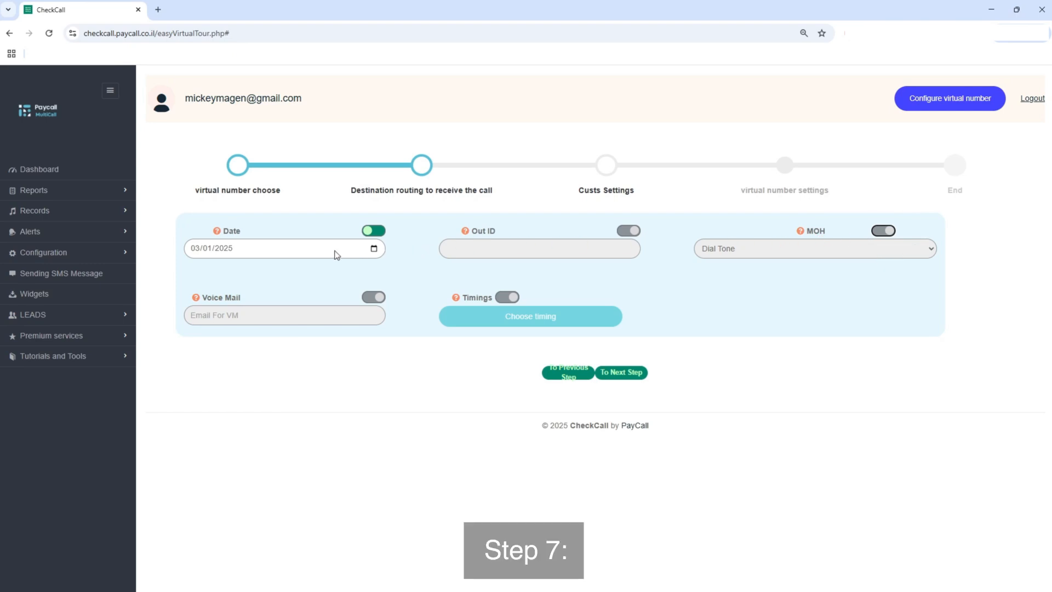
click(375, 298)
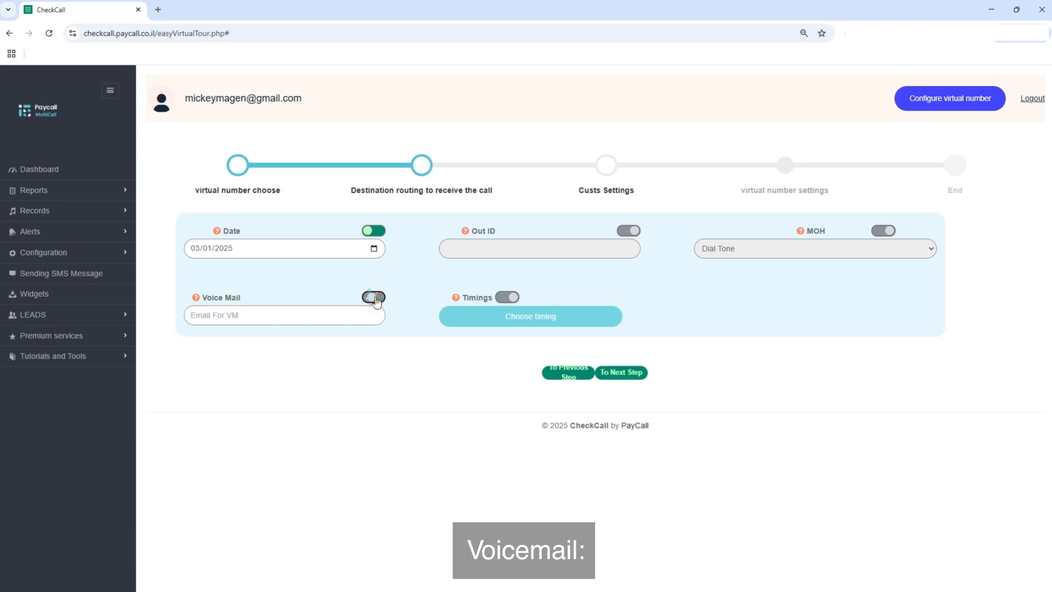
click(375, 298)
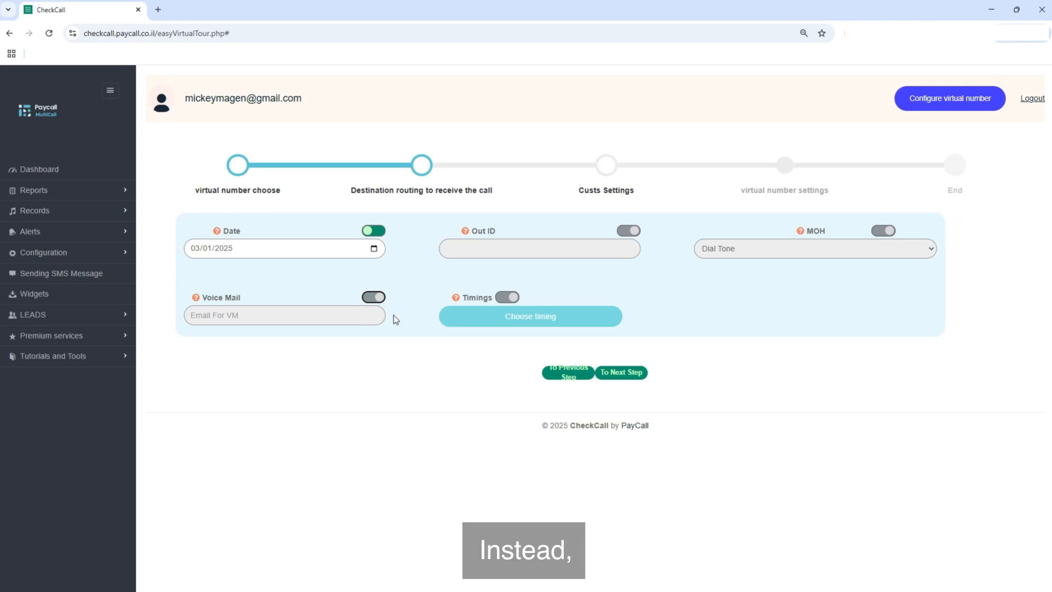
- Enable Timings and confirm Monday's Timing 1 range as 09:00 AM to 05:00 PM
click(510, 301)
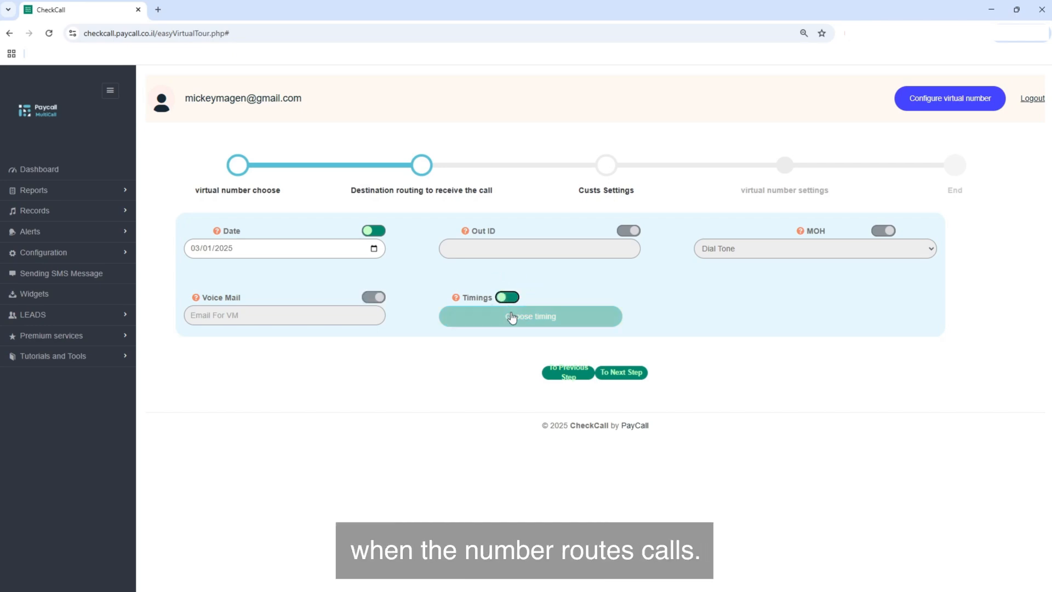
click(511, 317)
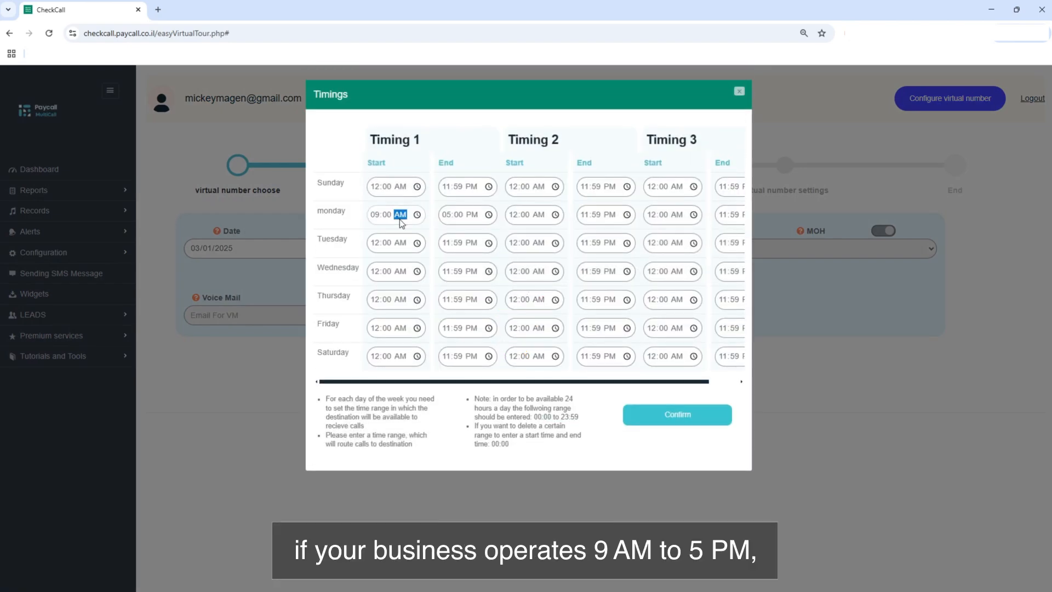
click(458, 215)
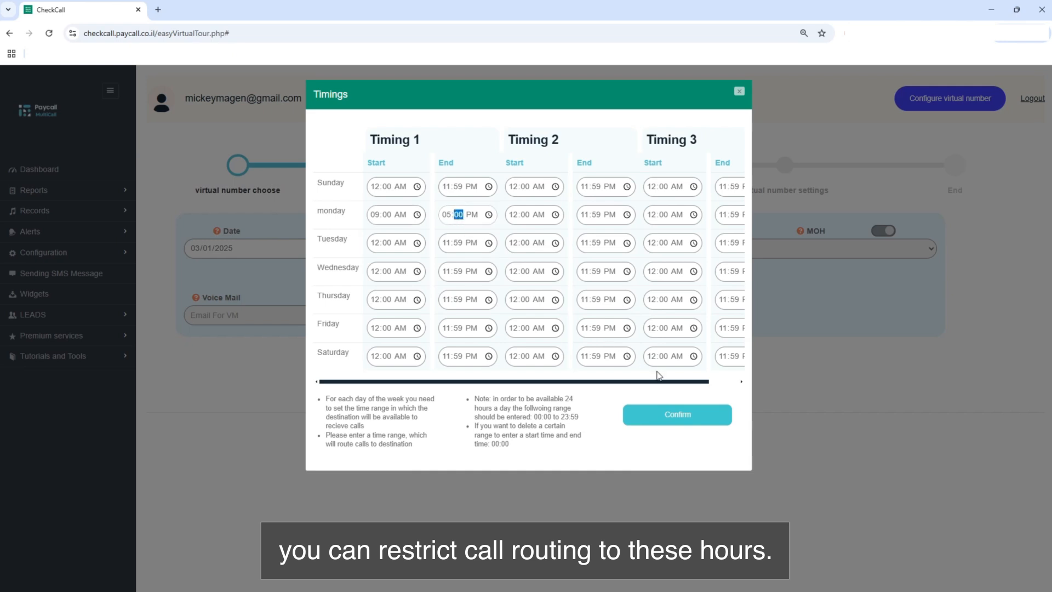
click(690, 421)
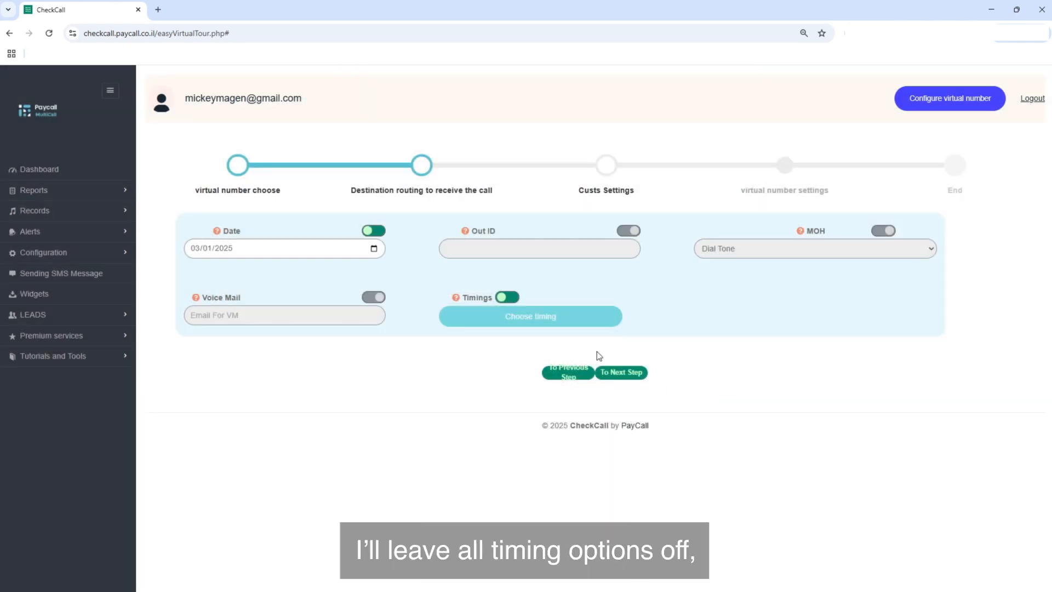
- Turn off Timings so calls are allowed at any time, and proceed to the next configuration stage
click(502, 299)
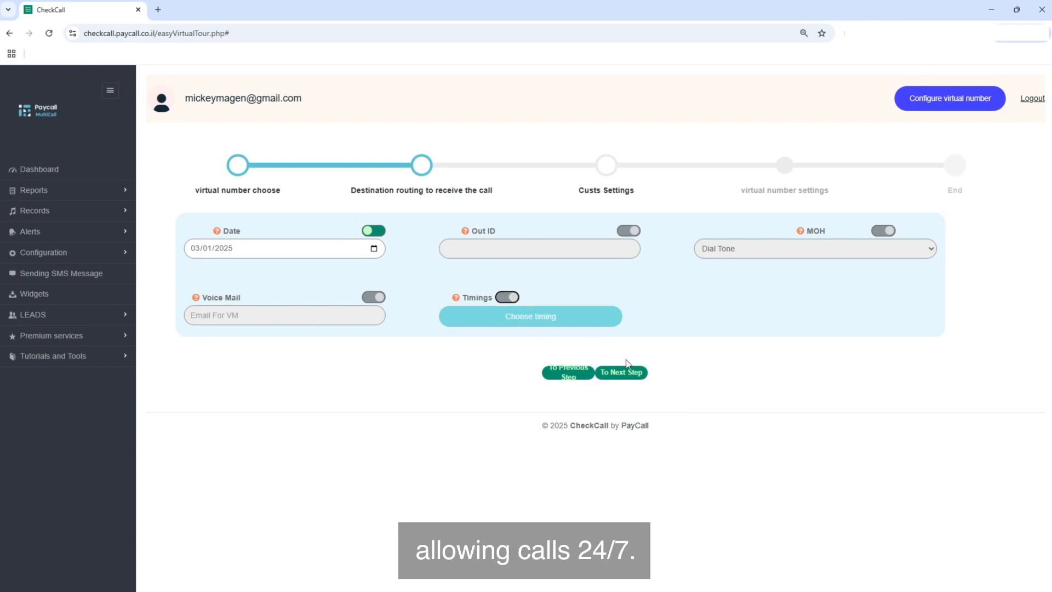
click(630, 374)
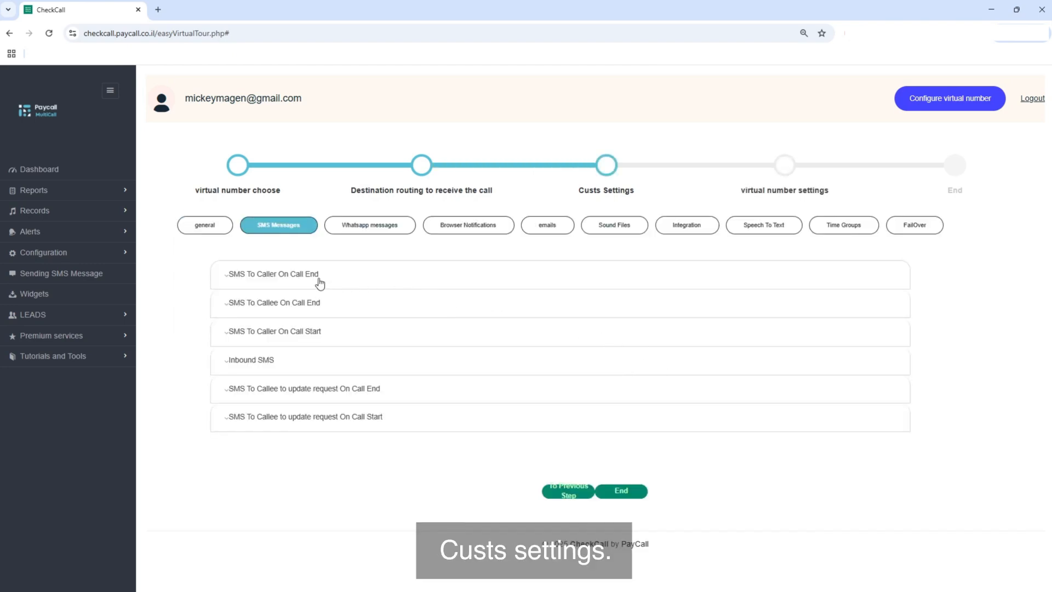
- Switch Record Calls off and back on in the general Custs Settings
click(212, 229)
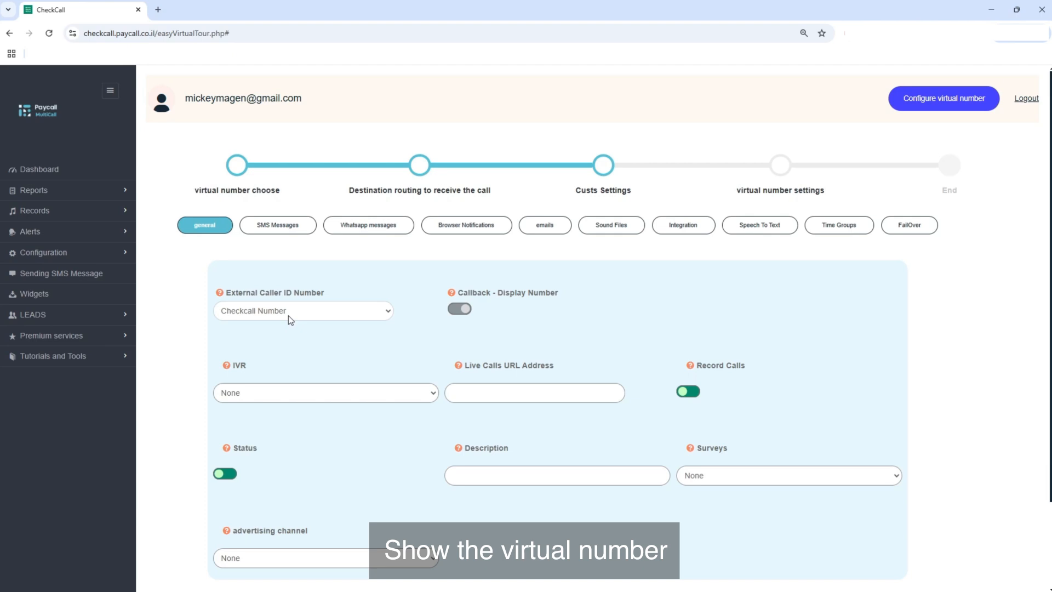
scroll(288, 315, down, 2)
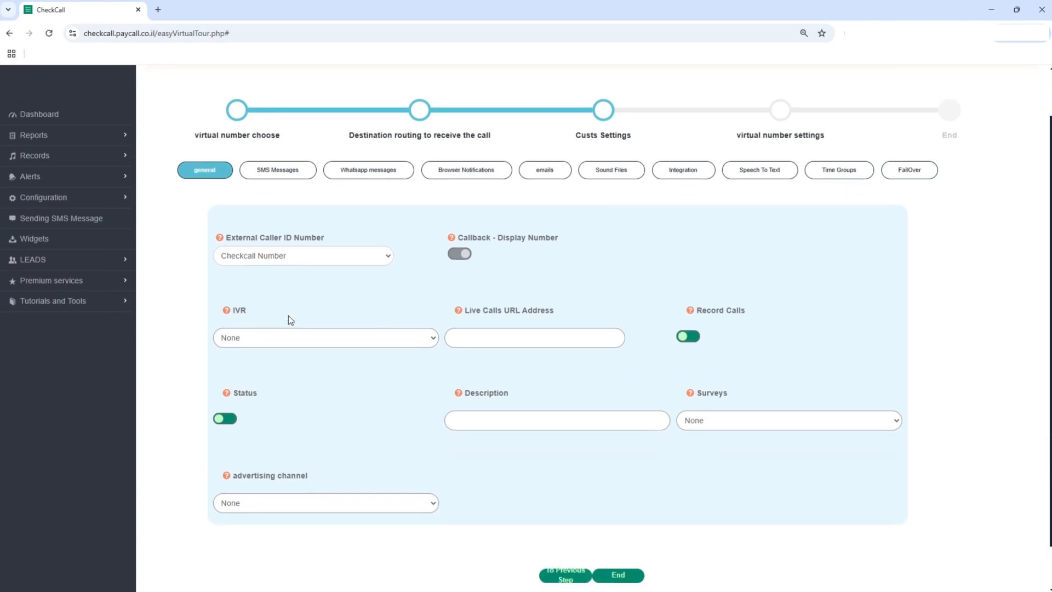
scroll(287, 261, up, 1)
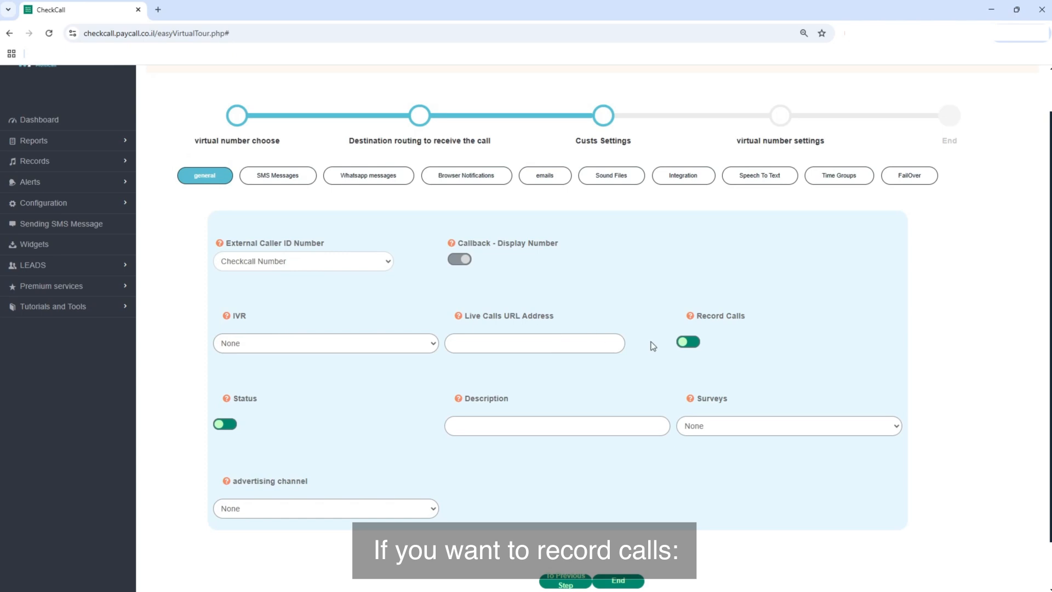
click(692, 344)
mouse_move(691, 319)
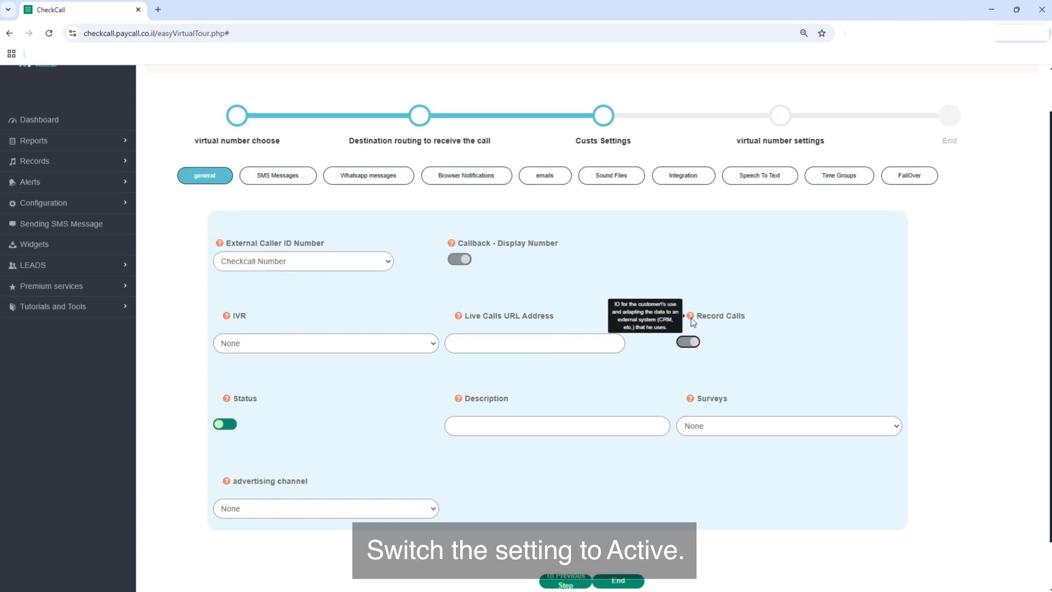
click(693, 343)
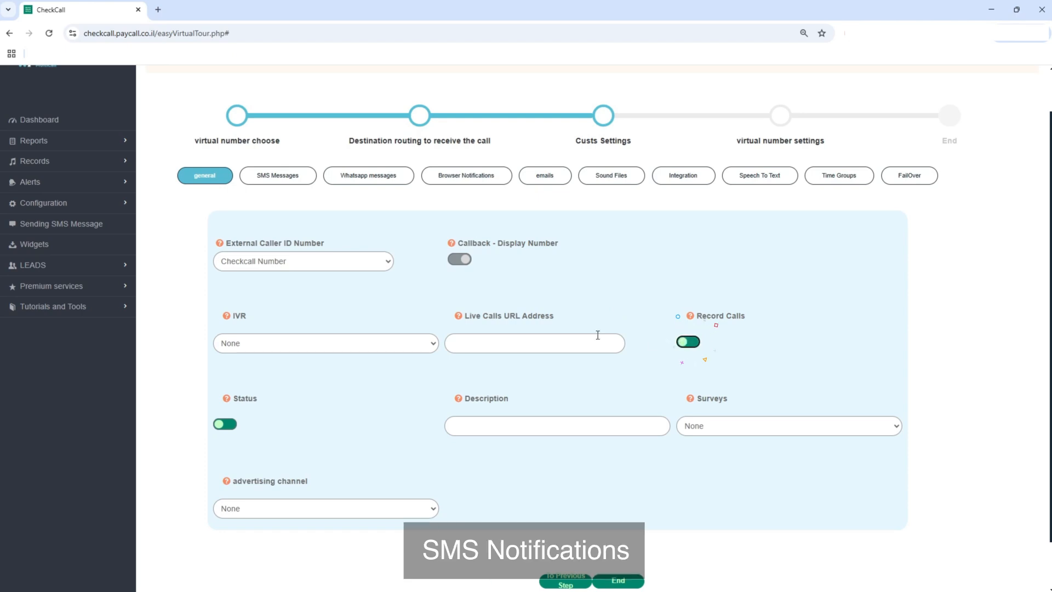
- In SMS To Caller On Call End, switch Answered Call and Unanswered Call off and back to Active
click(294, 175)
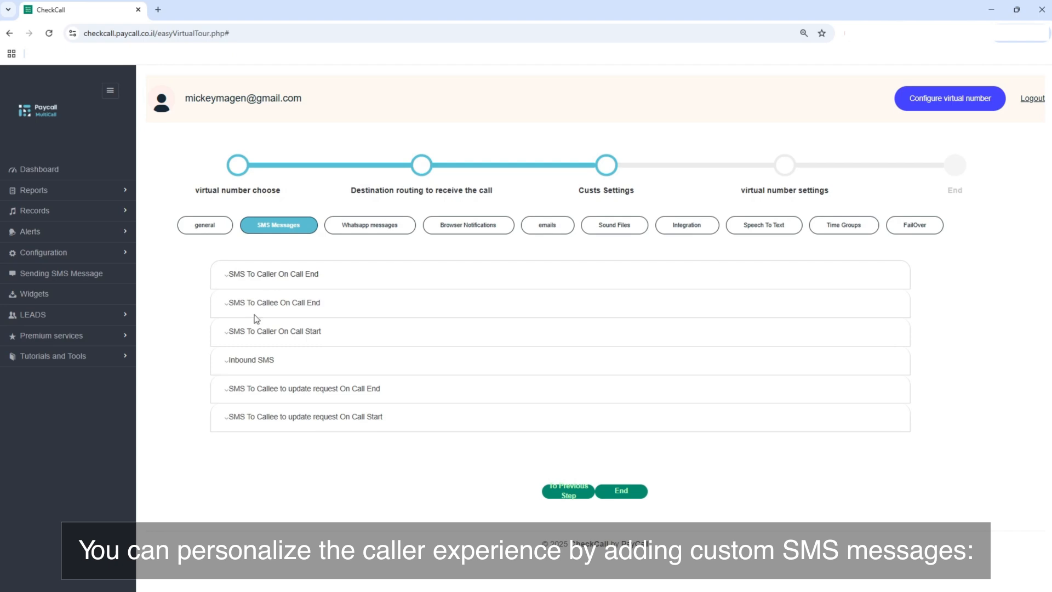
click(267, 275)
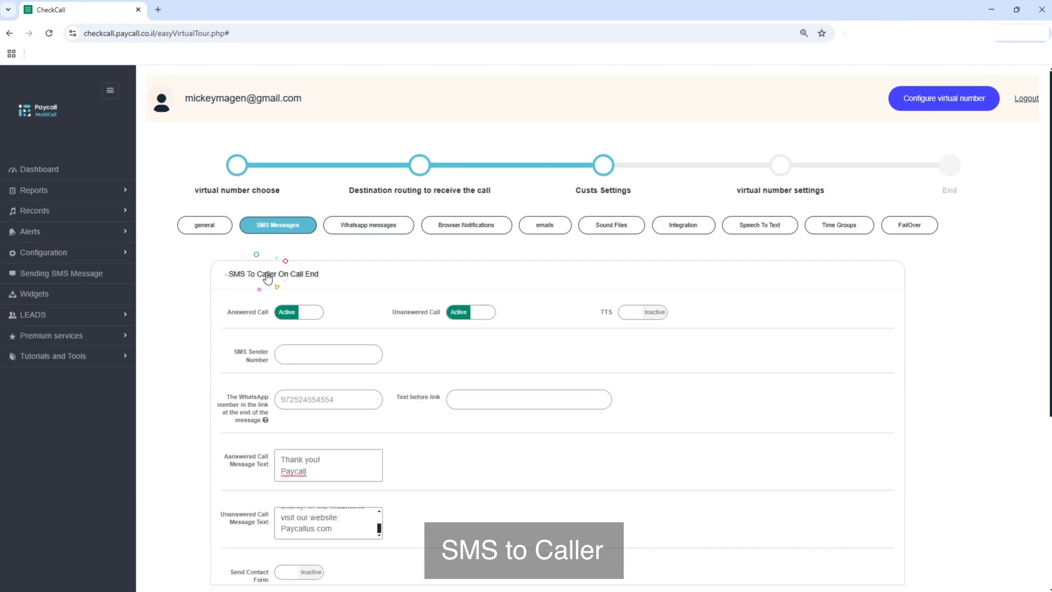
click(290, 316)
click(290, 316)
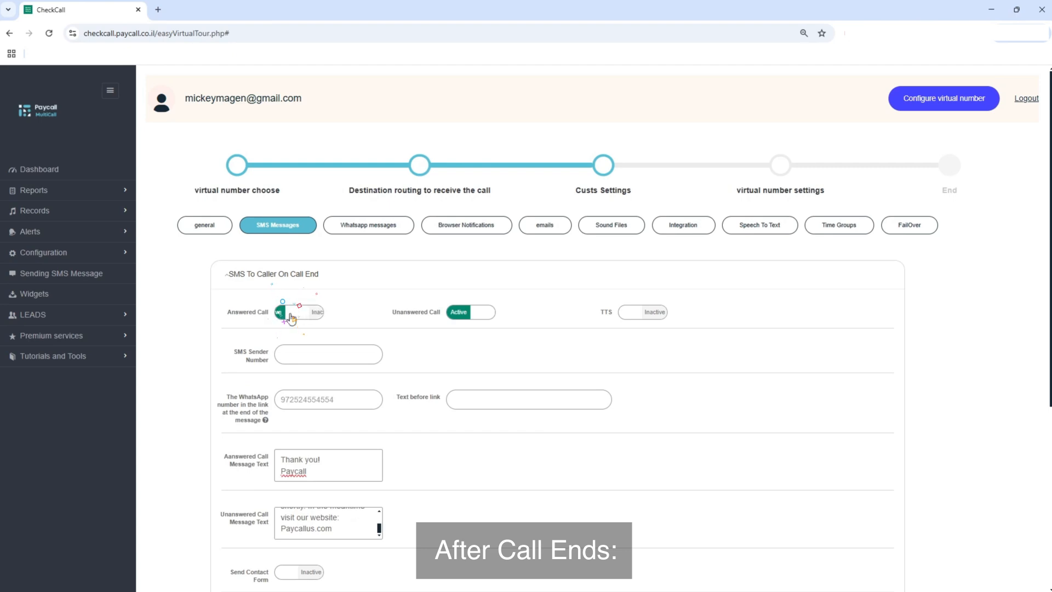
click(482, 318)
click(482, 318)
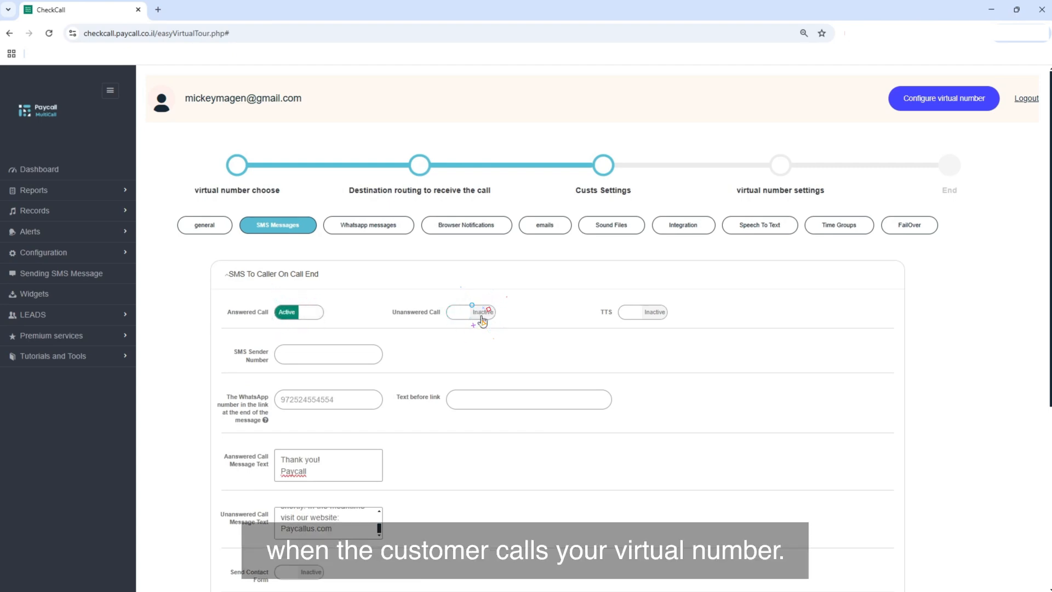
scroll(427, 357, down, 1)
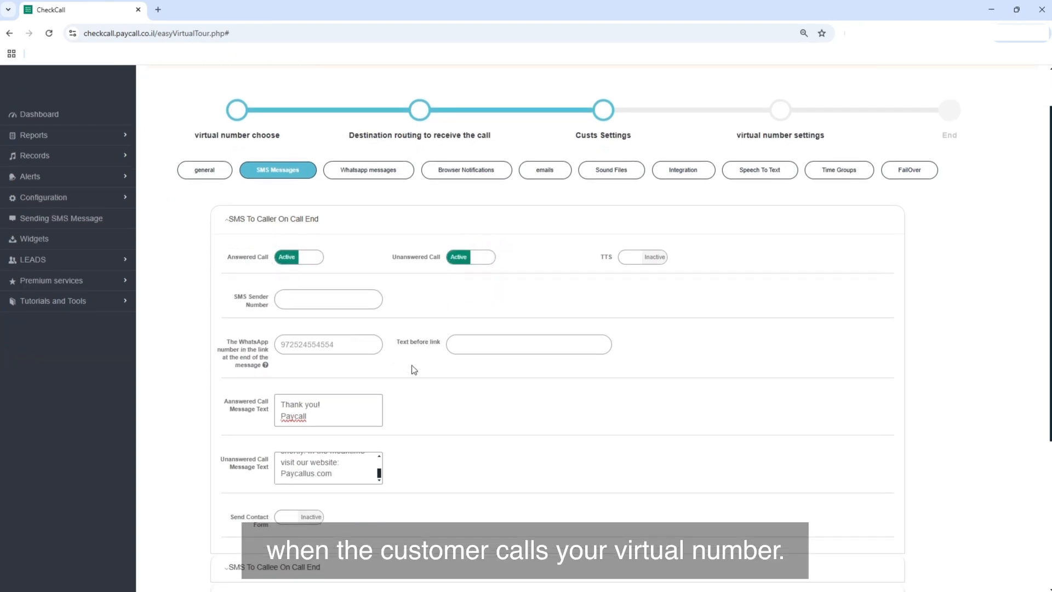
- Review the answered and unanswered call message texts under SMS To Caller On Call End, and collapse that section
click(322, 412)
click(322, 414)
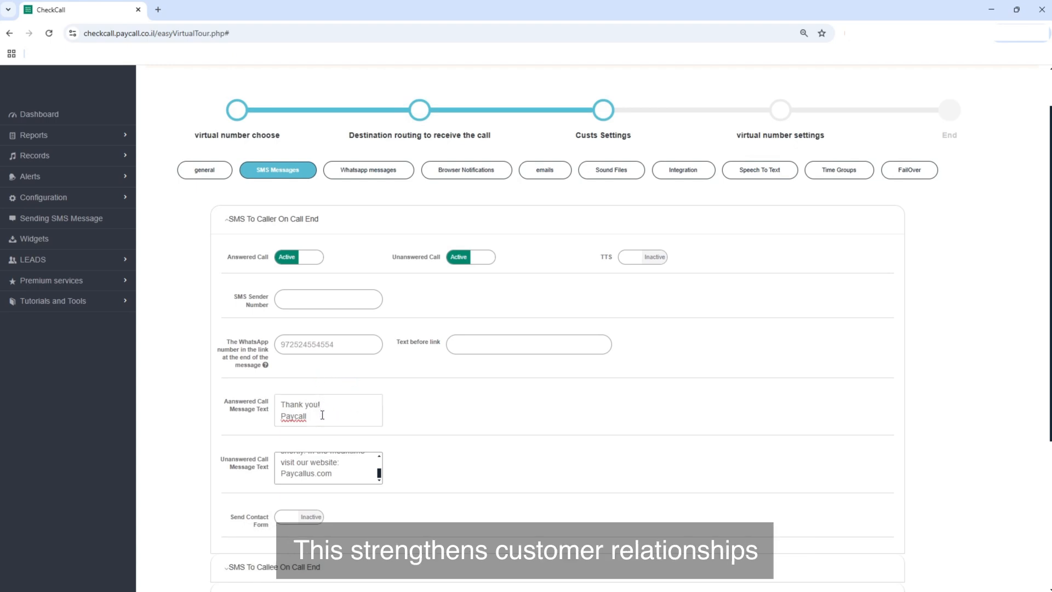
scroll(378, 422, down, 1)
drag(379, 419, 380, 408)
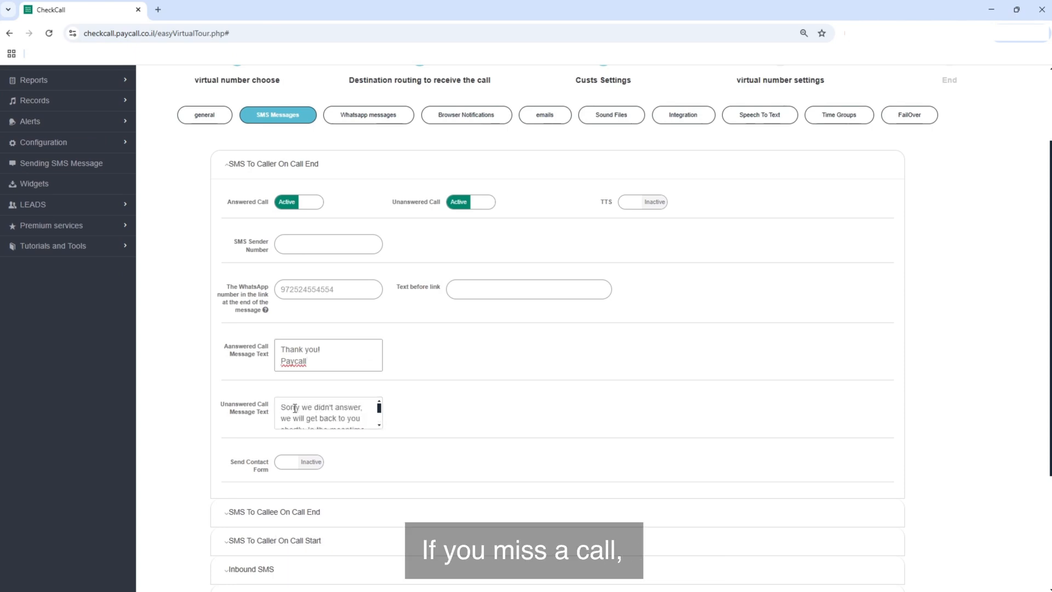
scroll(292, 408, down, 2)
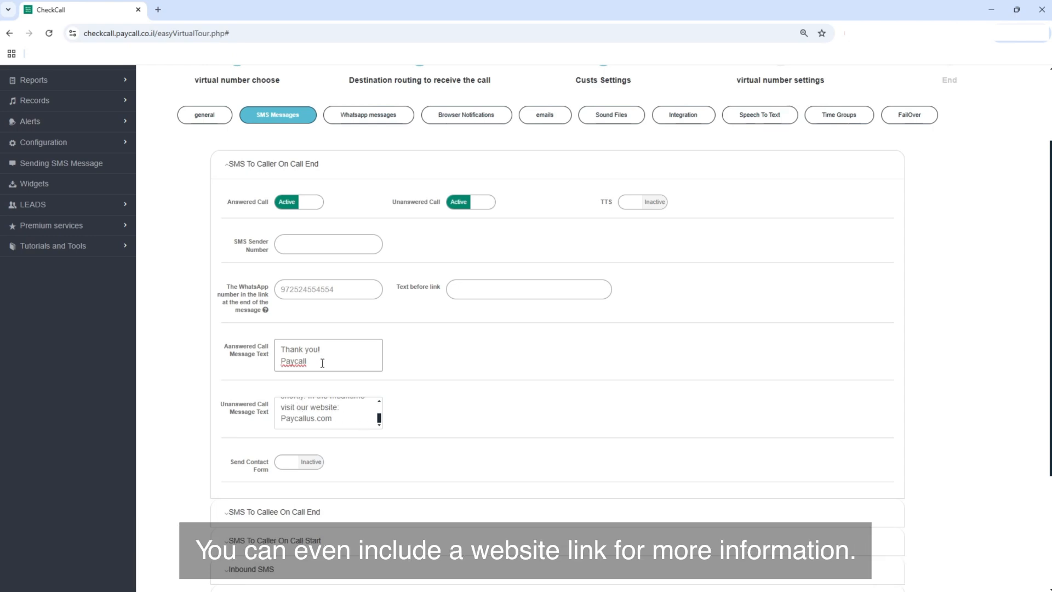
scroll(323, 363, up, 2)
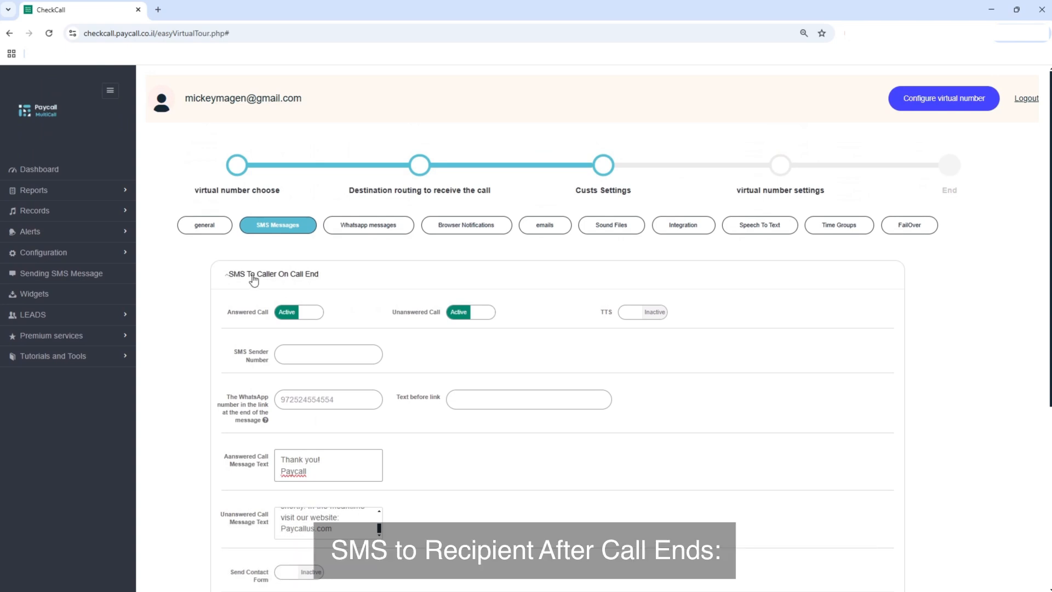
click(254, 277)
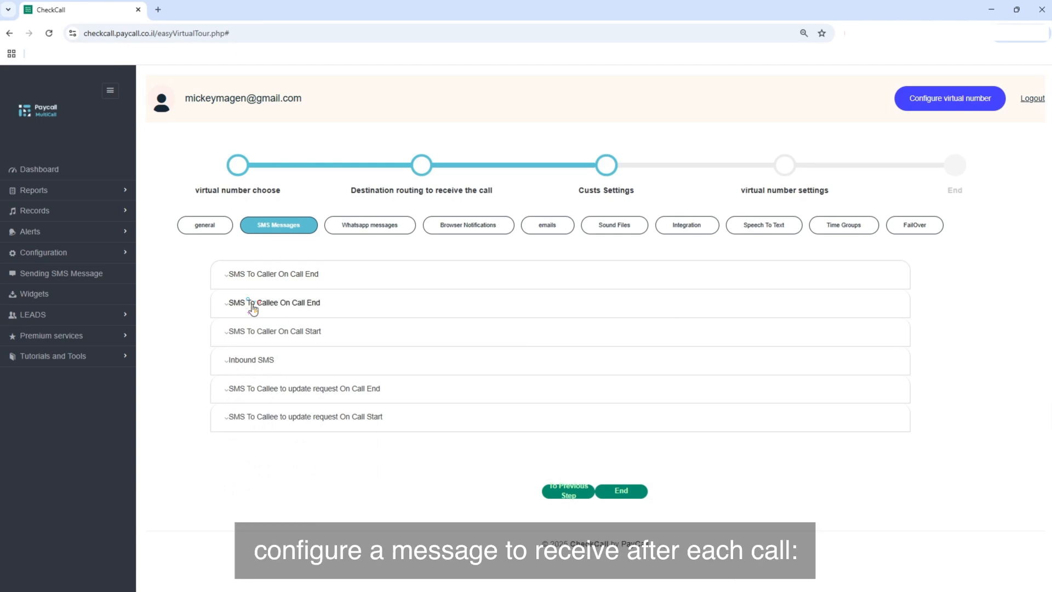
- In SMS To Callee On Call End, switch Answered Call and Unanswered Call off and back to Active
click(253, 305)
scroll(260, 309, down, 1)
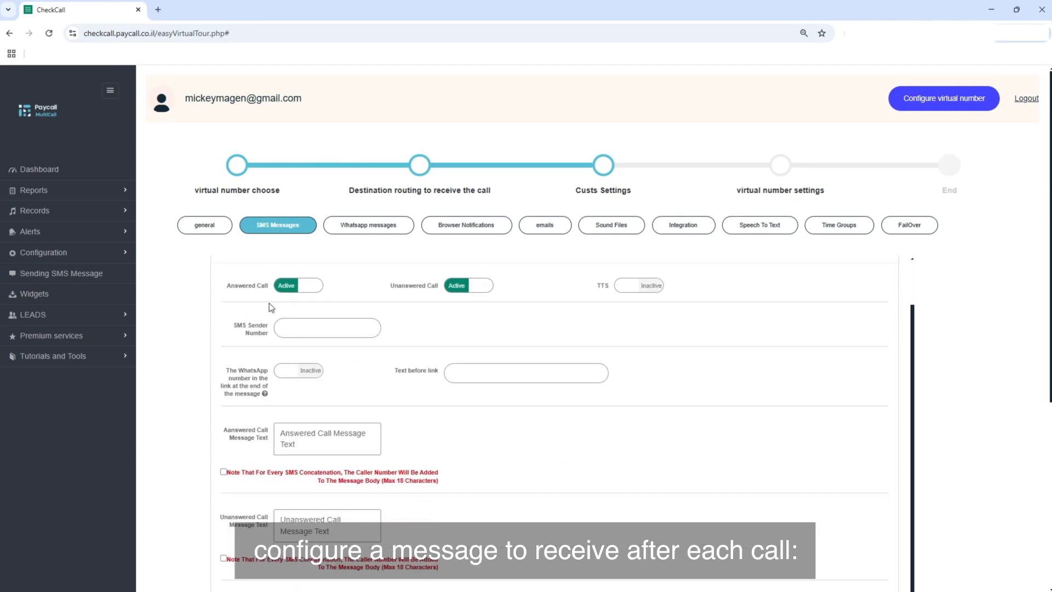
click(294, 289)
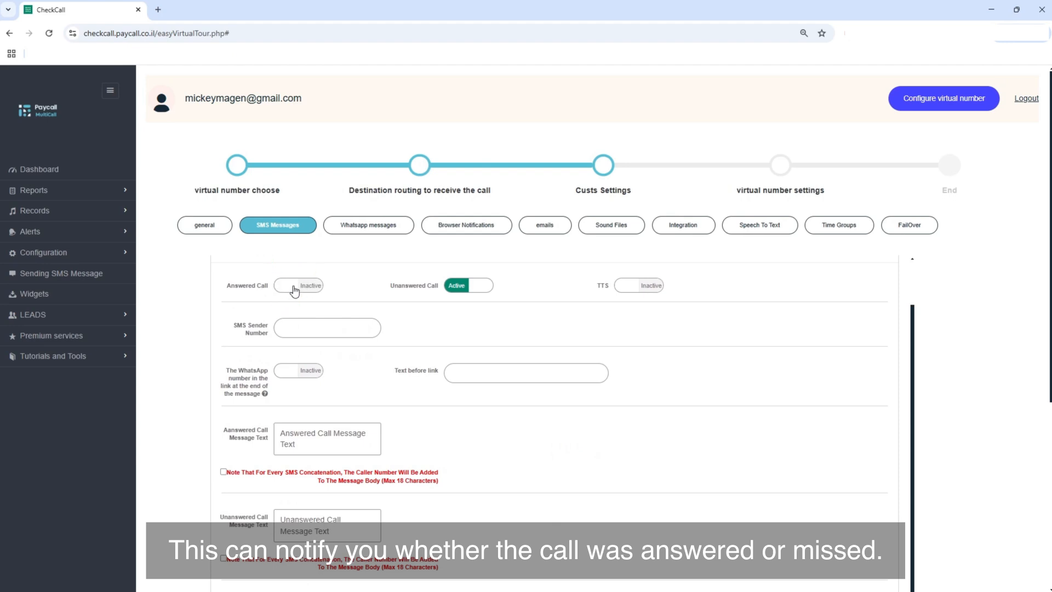
click(295, 289)
click(464, 286)
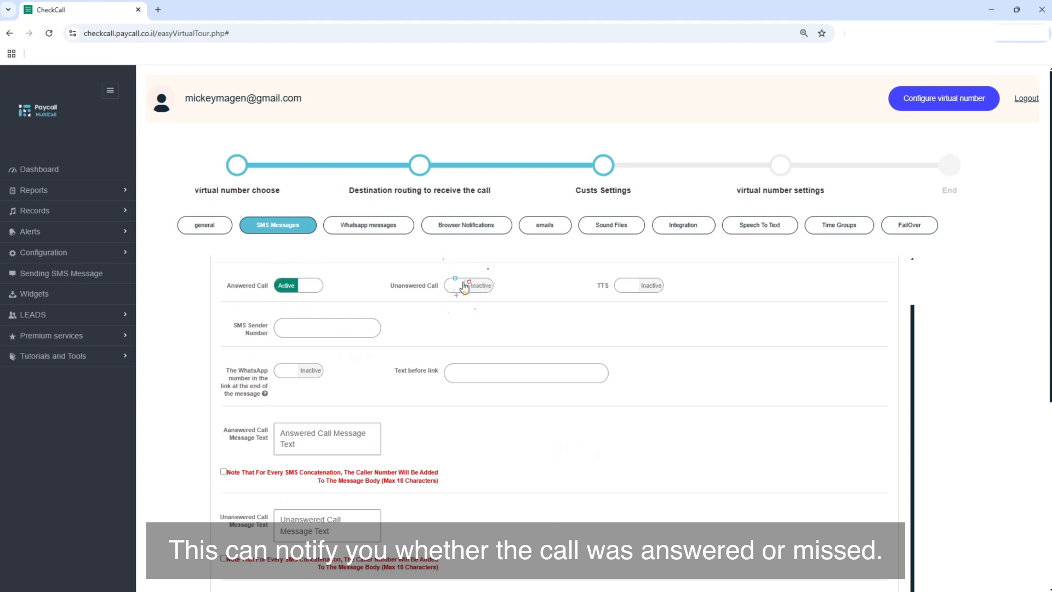
scroll(328, 361, down, 2)
click(312, 380)
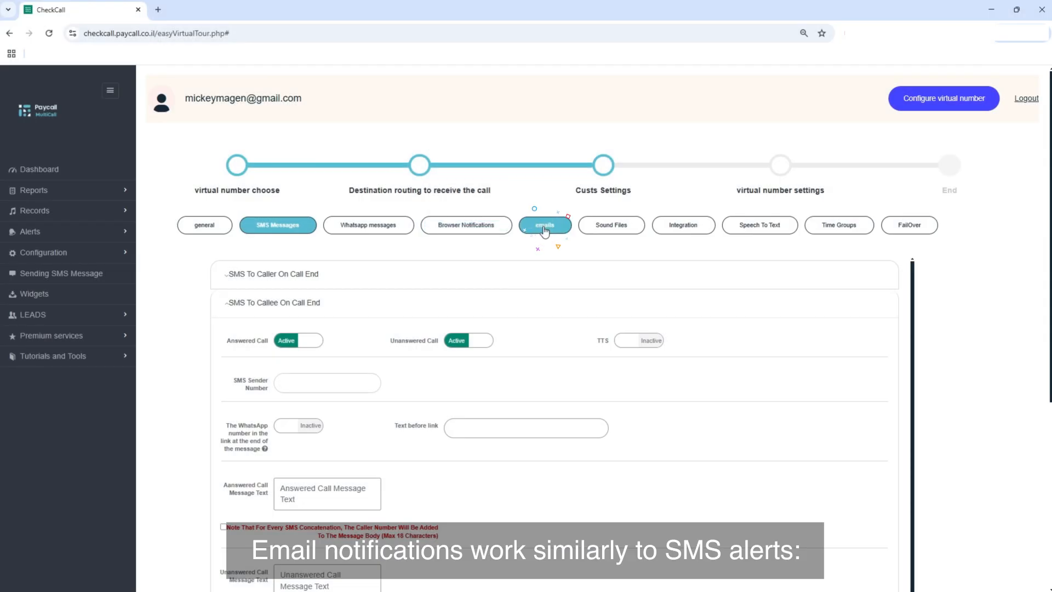
- In Call-End Emails, switch the answered and unanswered statuses off and back to Active, and check the email subjects and addresses
click(548, 225)
click(279, 276)
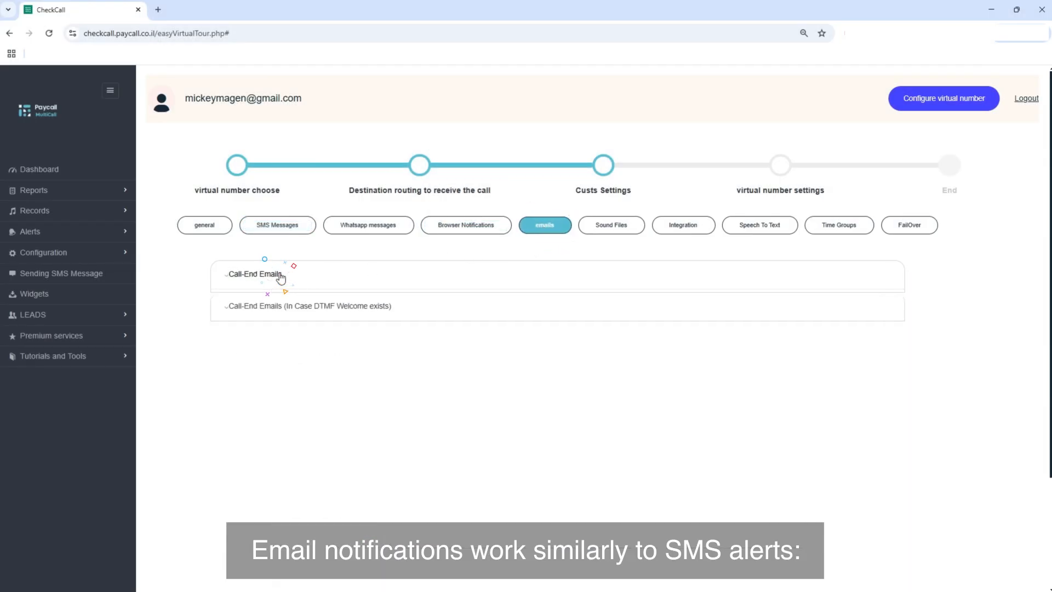
click(280, 278)
click(286, 321)
click(286, 323)
click(474, 323)
click(474, 324)
click(331, 370)
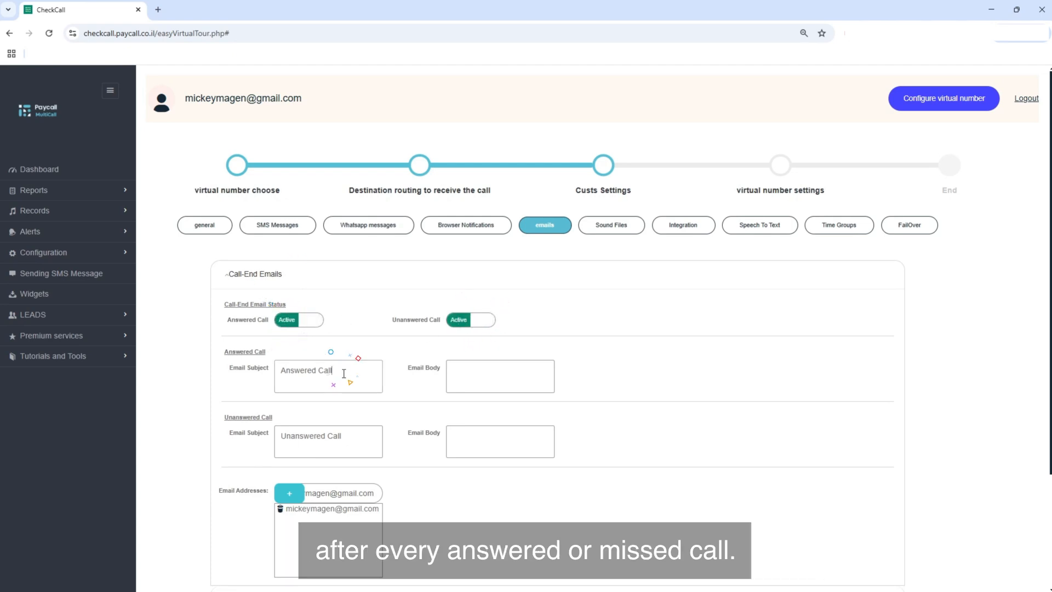
click(352, 433)
scroll(345, 435, down, 1)
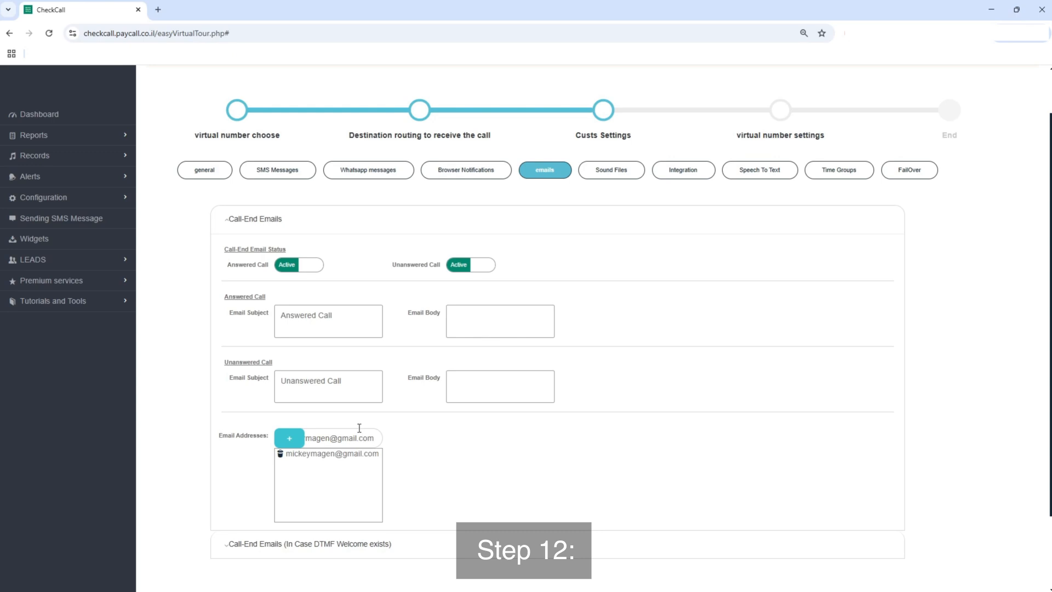
click(604, 173)
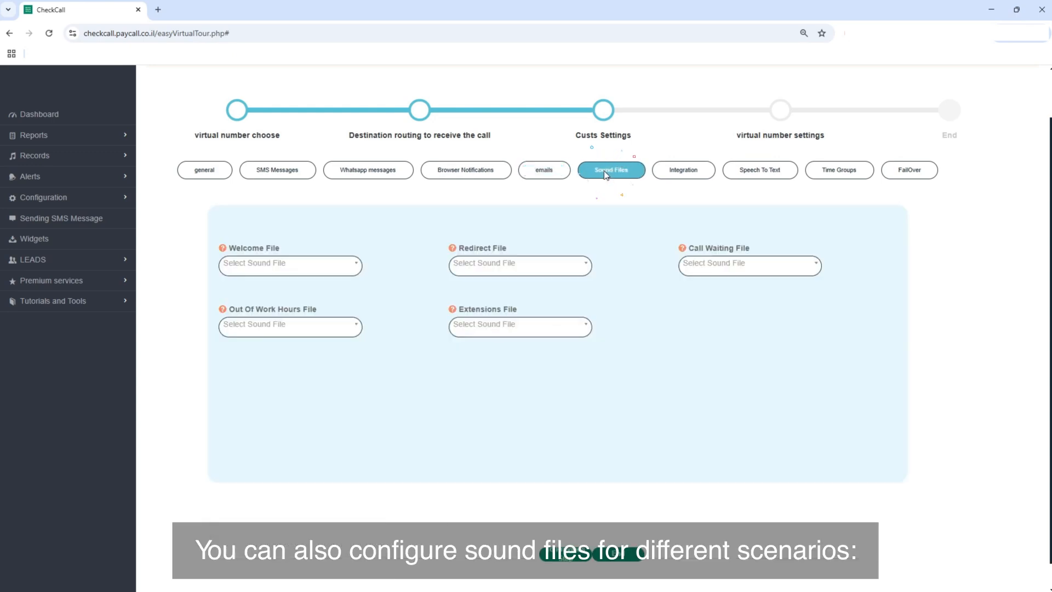
click(355, 267)
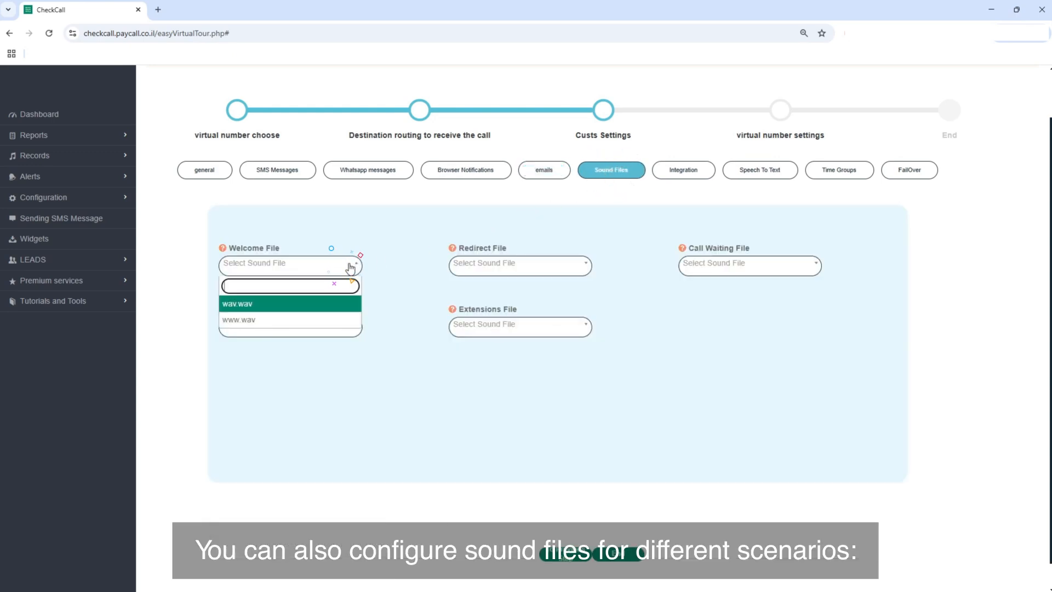
click(267, 303)
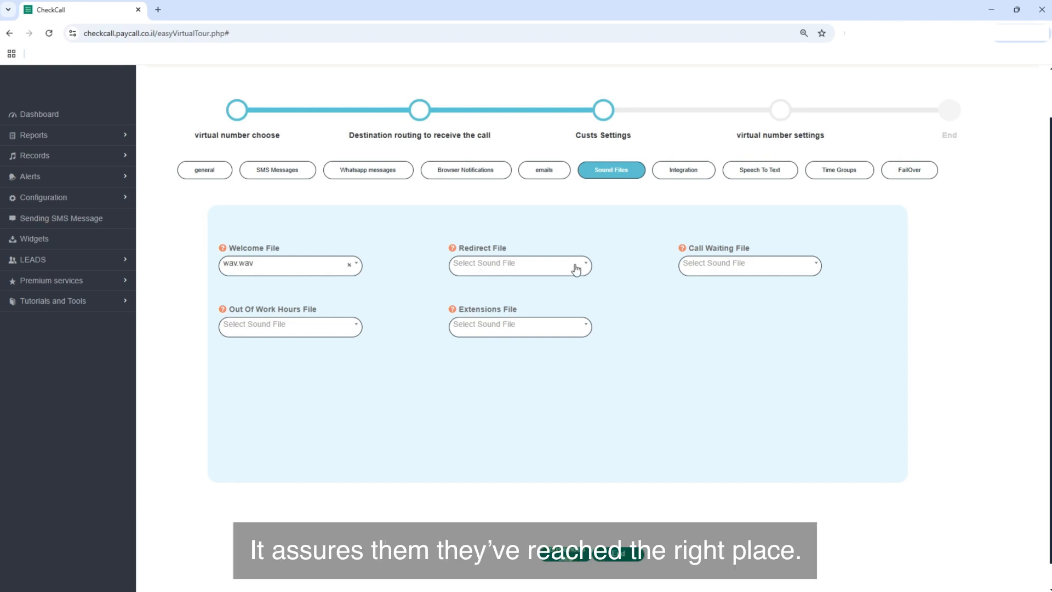
click(729, 270)
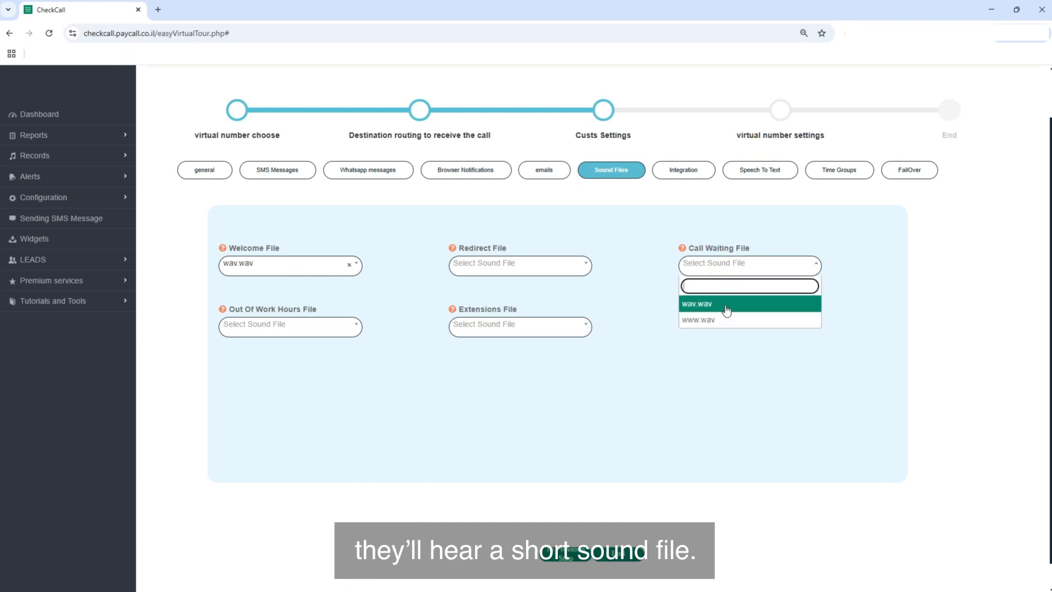
click(728, 325)
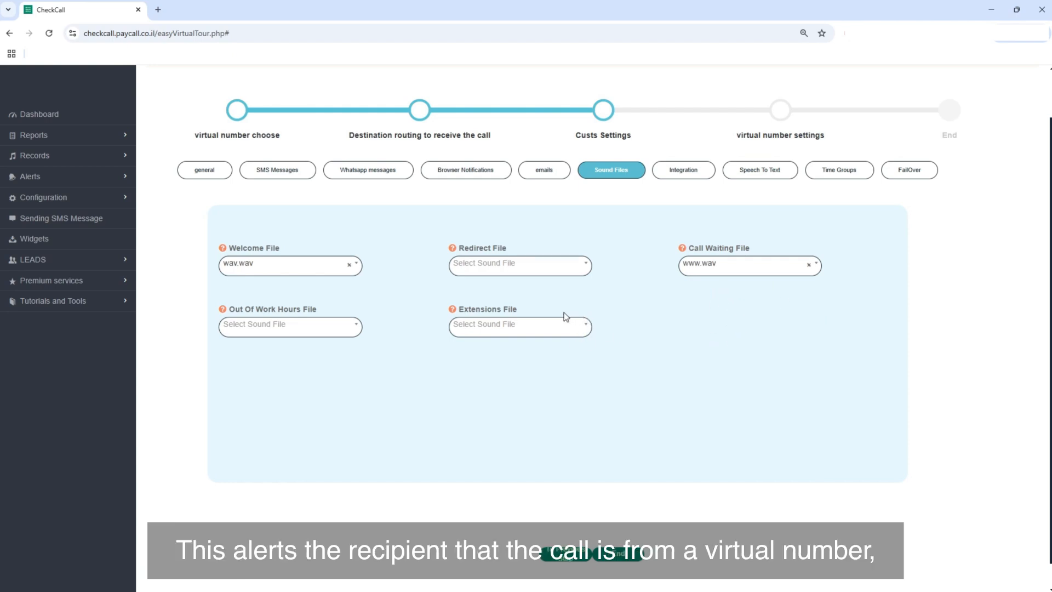
- Finish the virtual number configuration and return to the dashboard
scroll(564, 315, down, 1)
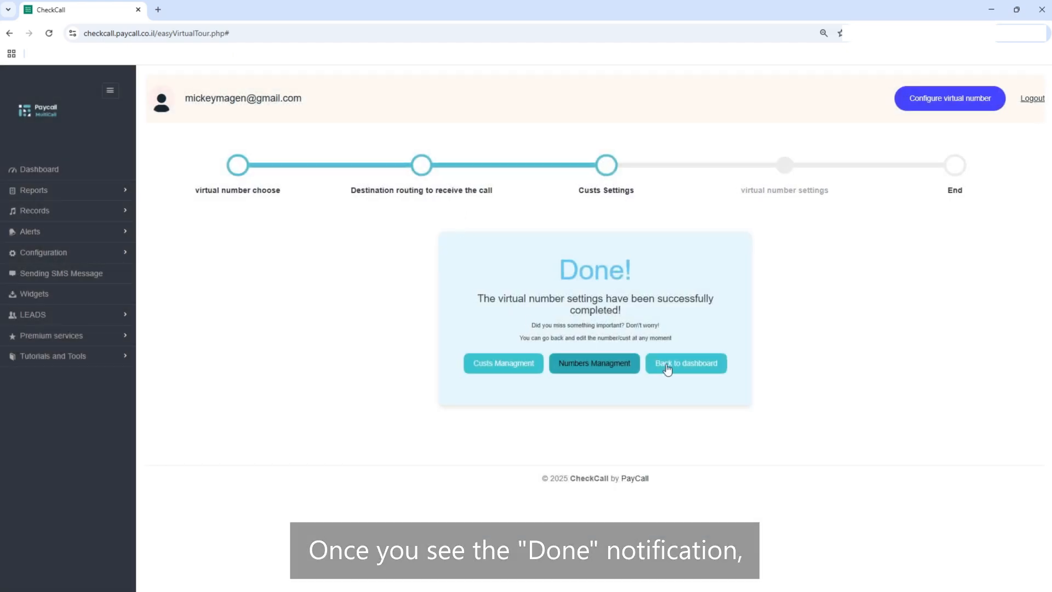
click(700, 370)
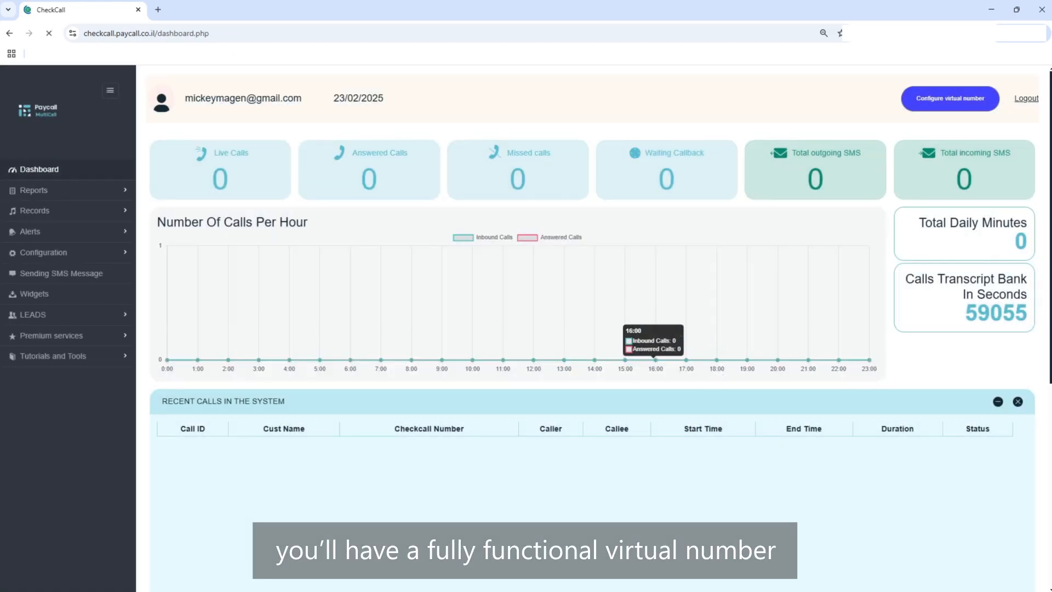